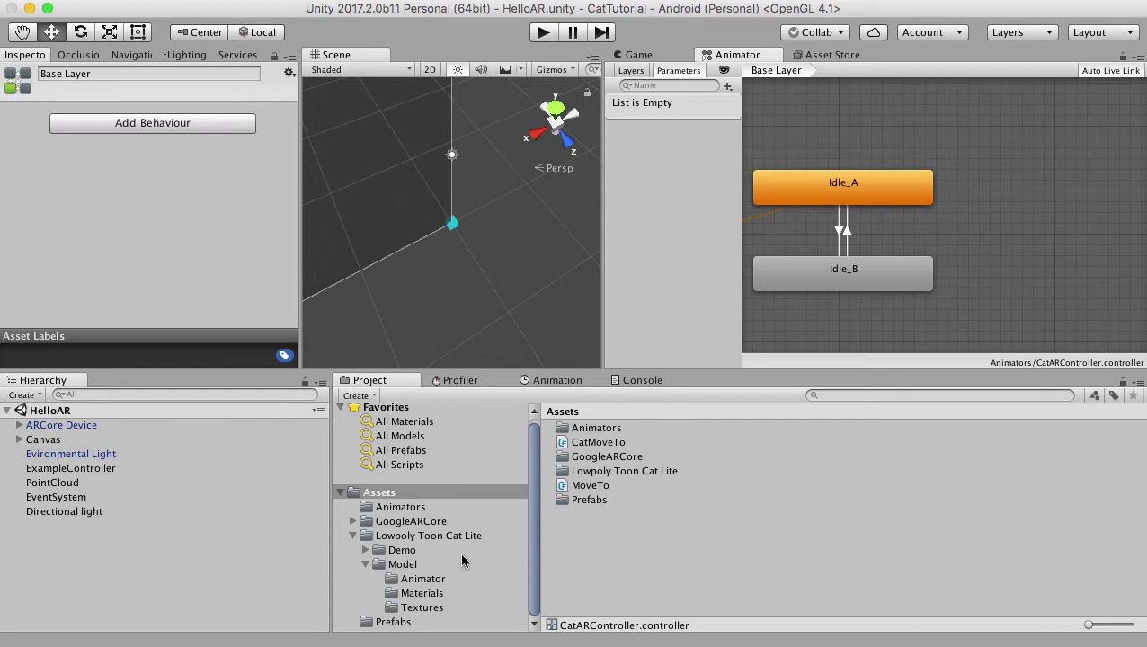
Step: Add the Run clip from the Cat Lite model in the Lowpoly Toon Cat Lite Model folder as a state beside the idle states
click(420, 562)
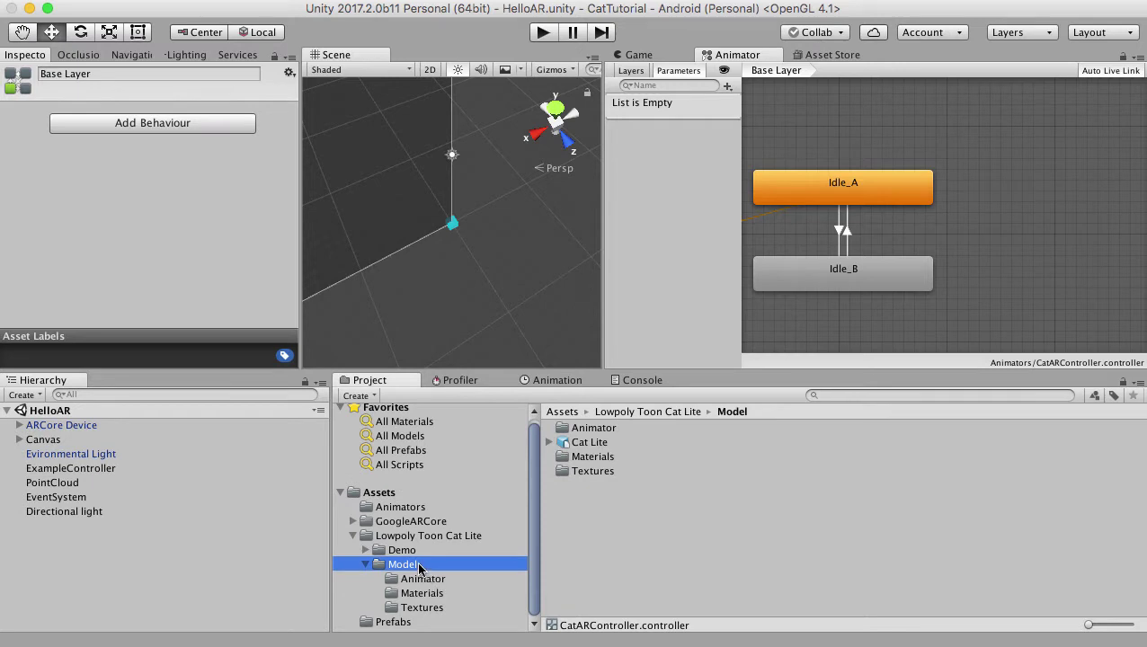
click(549, 442)
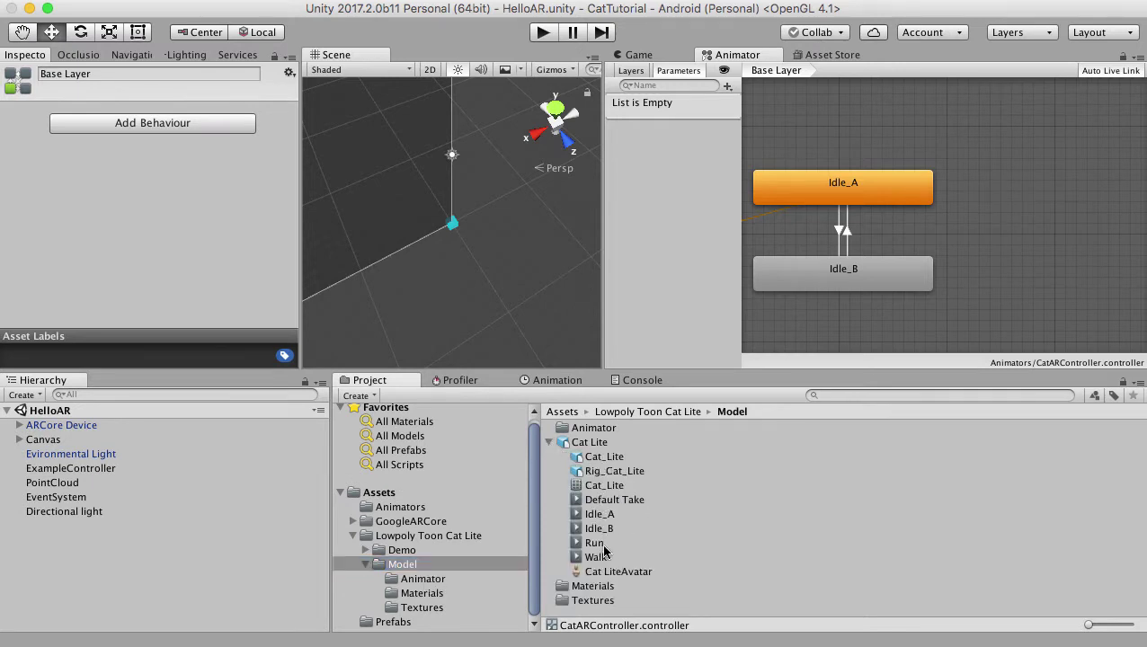
click(602, 542)
click(25, 261)
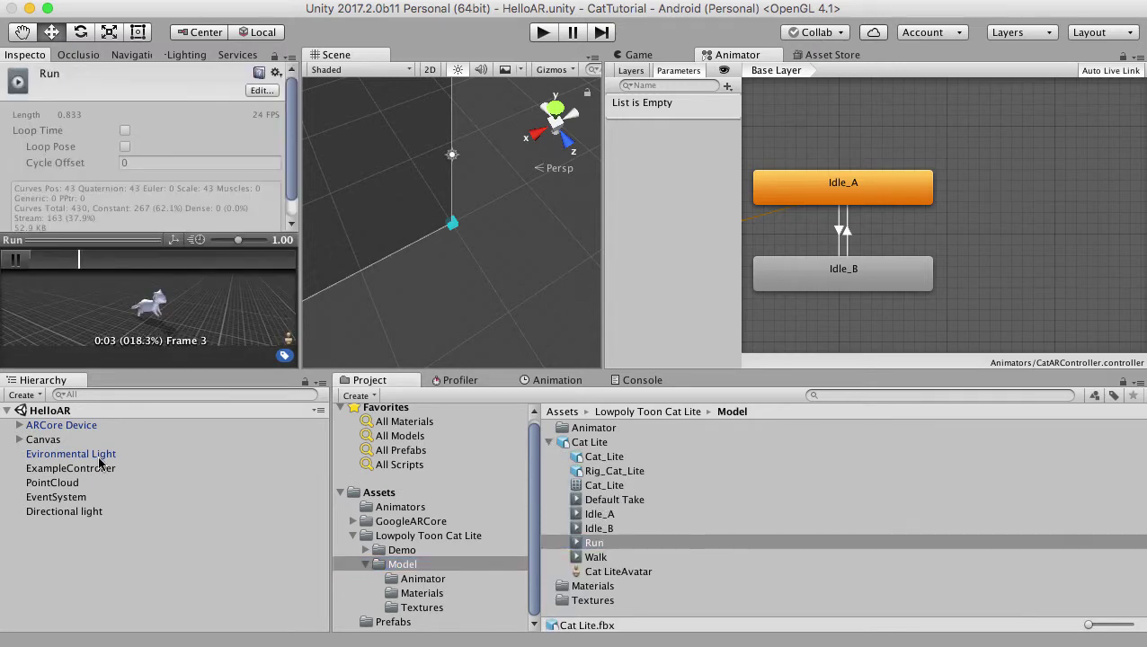
click(15, 260)
drag(604, 545, 977, 242)
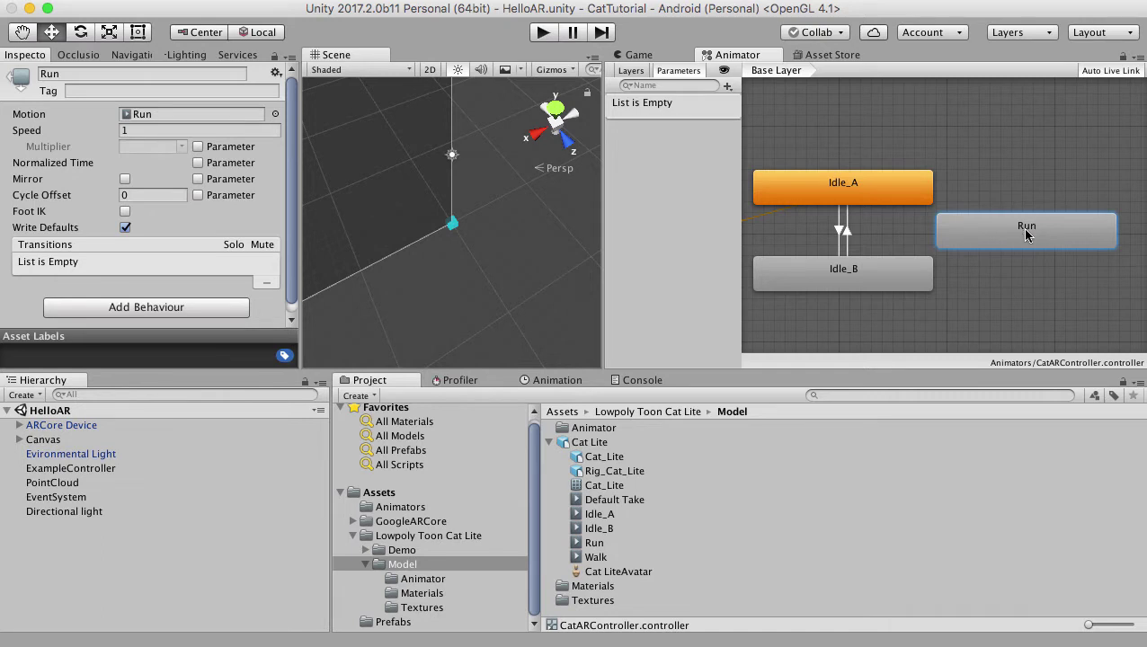
Step: Preview the playback of the Run clip in the Cat Lite model's animation import settings
click(588, 446)
scroll(184, 139, down, 5)
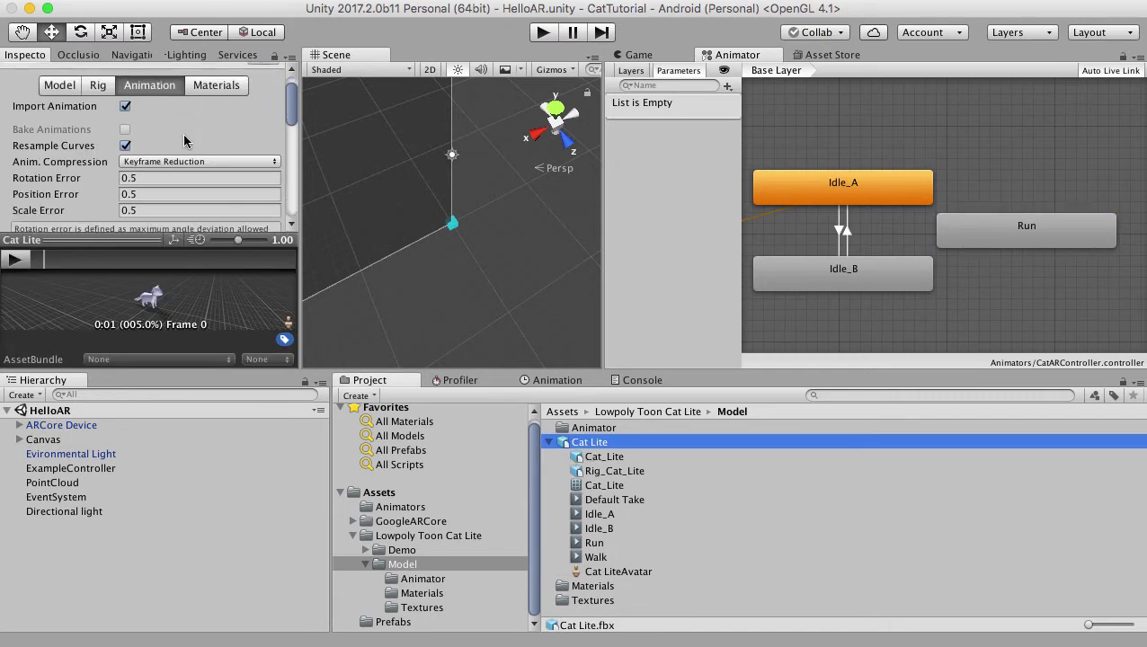
scroll(135, 140, down, 3)
scroll(99, 139, up, 6)
scroll(90, 144, down, 8)
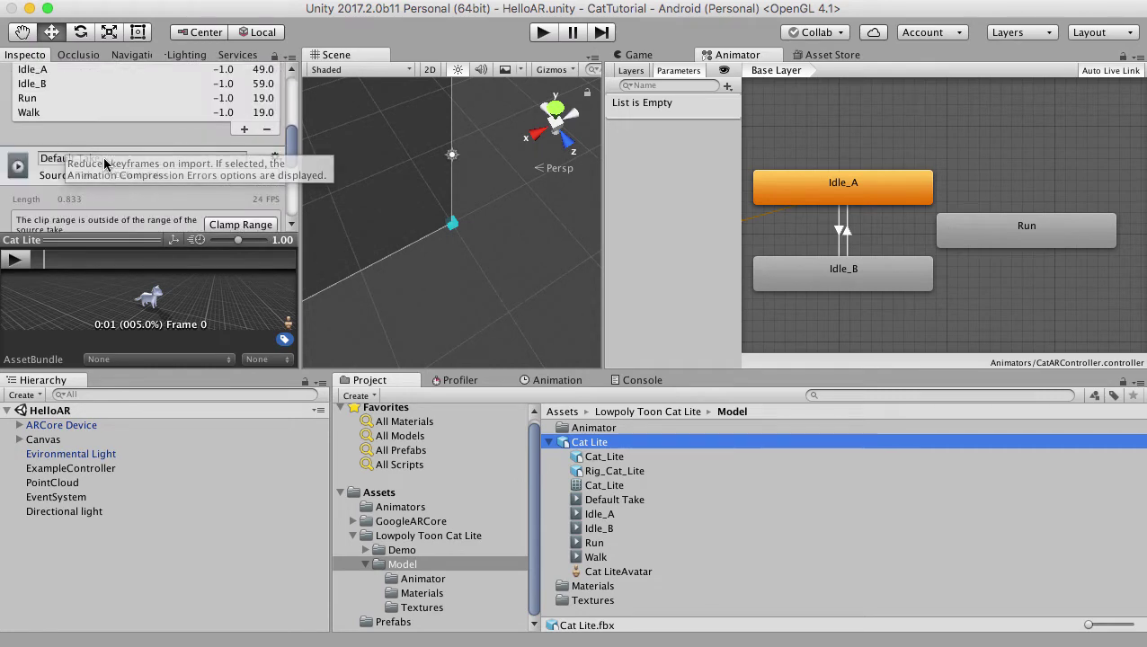
click(37, 99)
scroll(241, 191, up, 8)
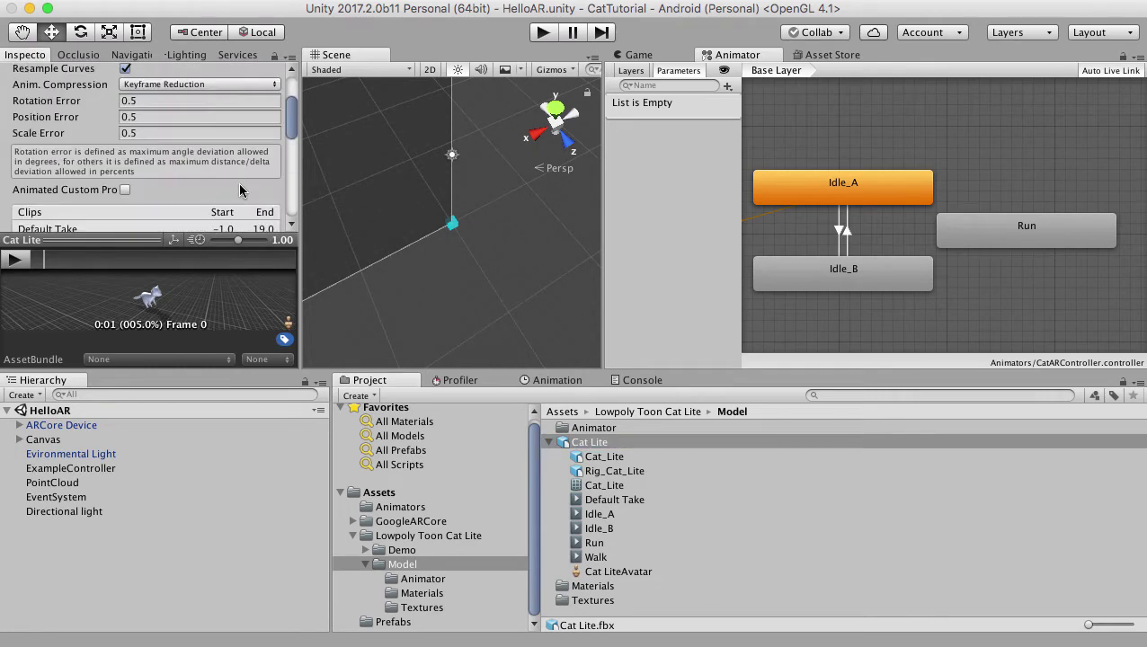
click(18, 262)
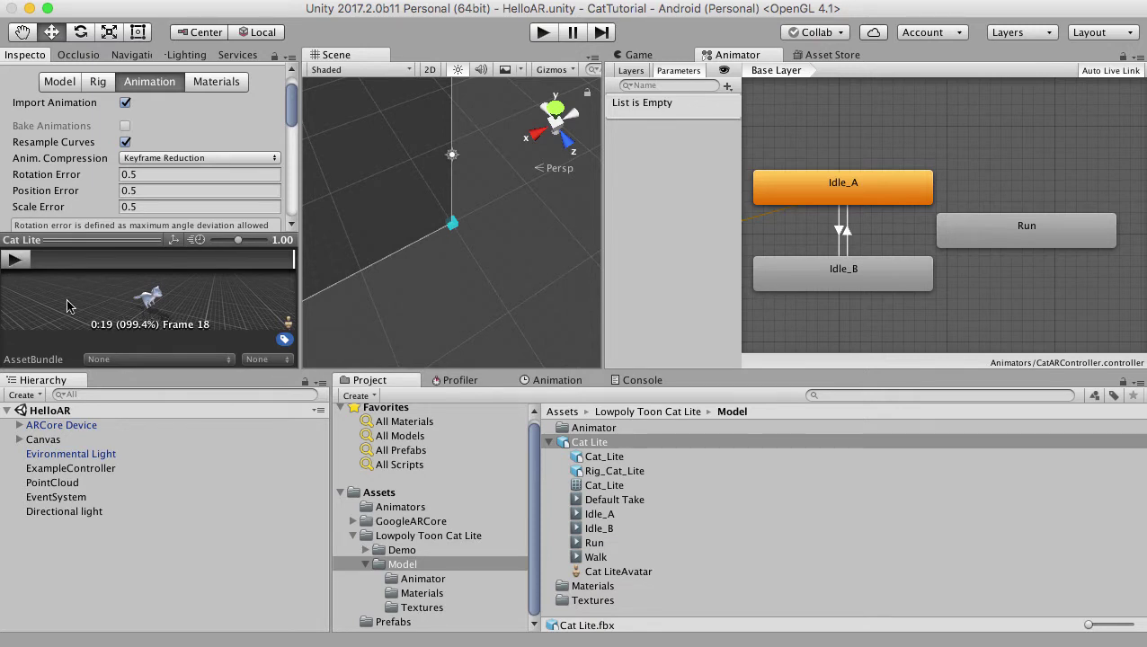
click(22, 260)
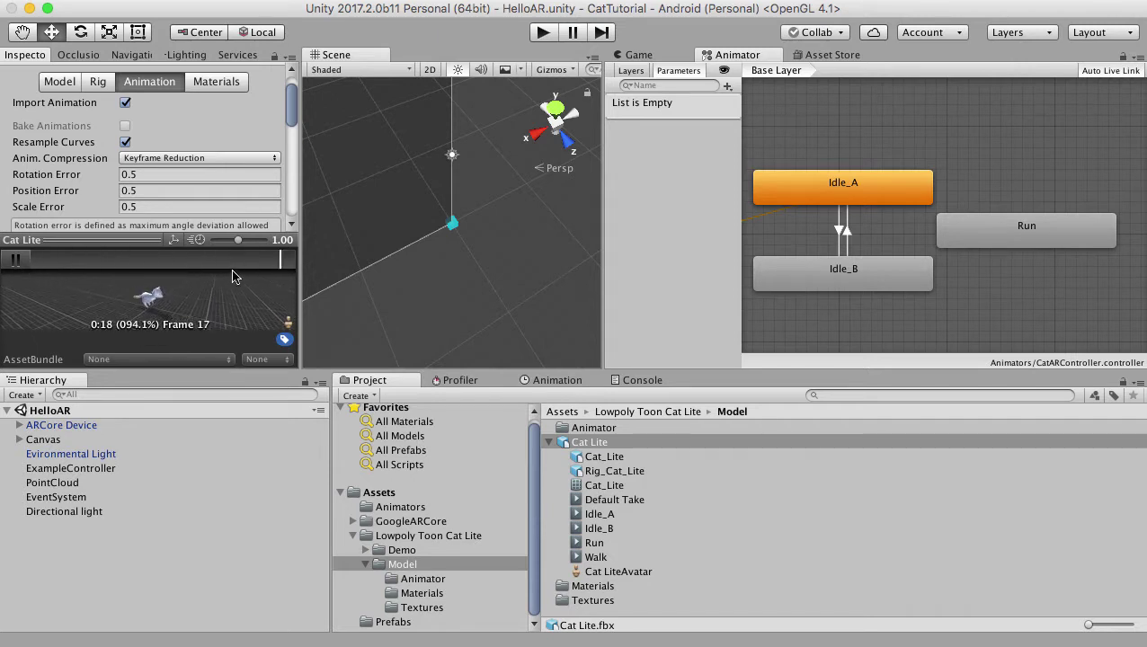
click(16, 263)
Step: Enable Loop Time and Loop Pose for the Run clip and apply the import settings
scroll(202, 105, down, 2)
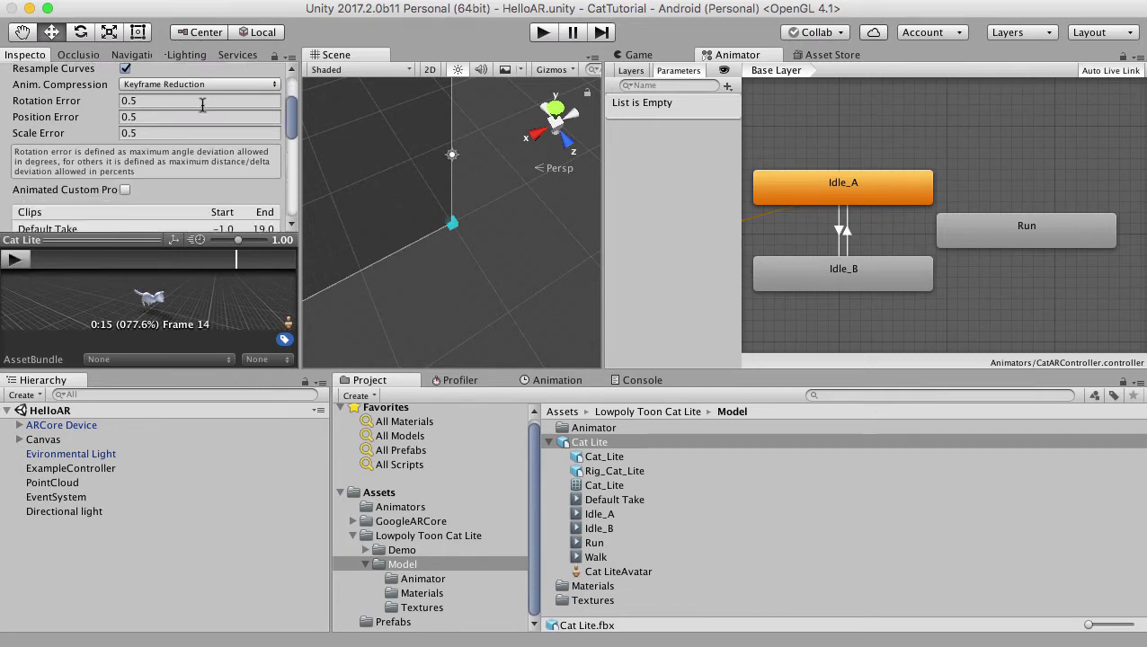
scroll(202, 105, up, 4)
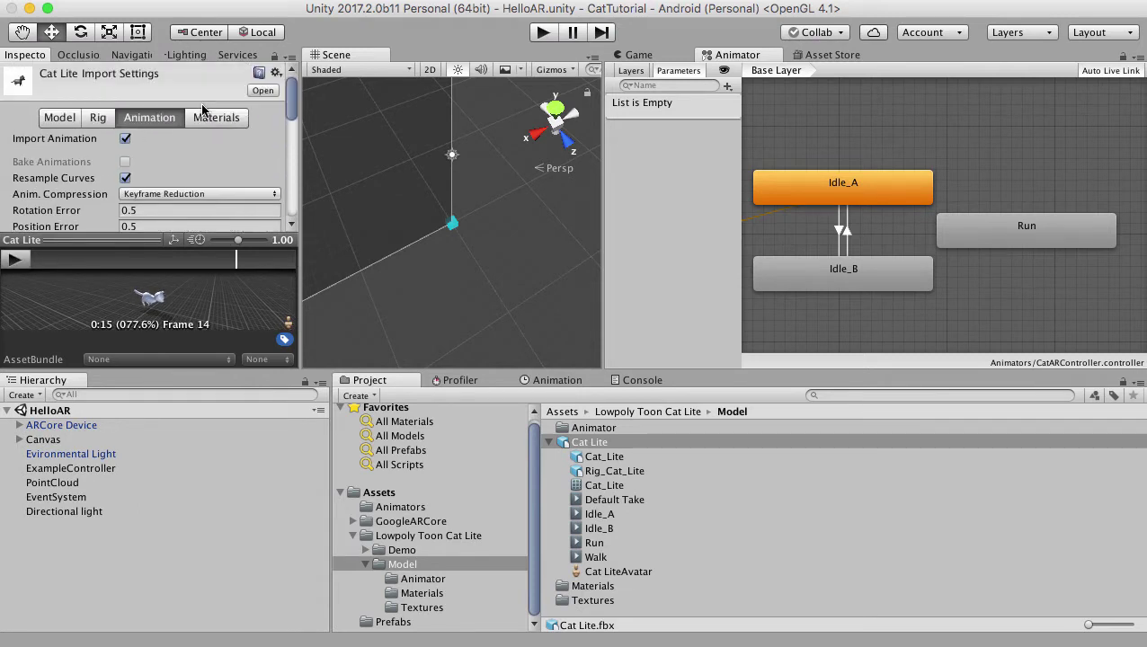
scroll(203, 105, down, 12)
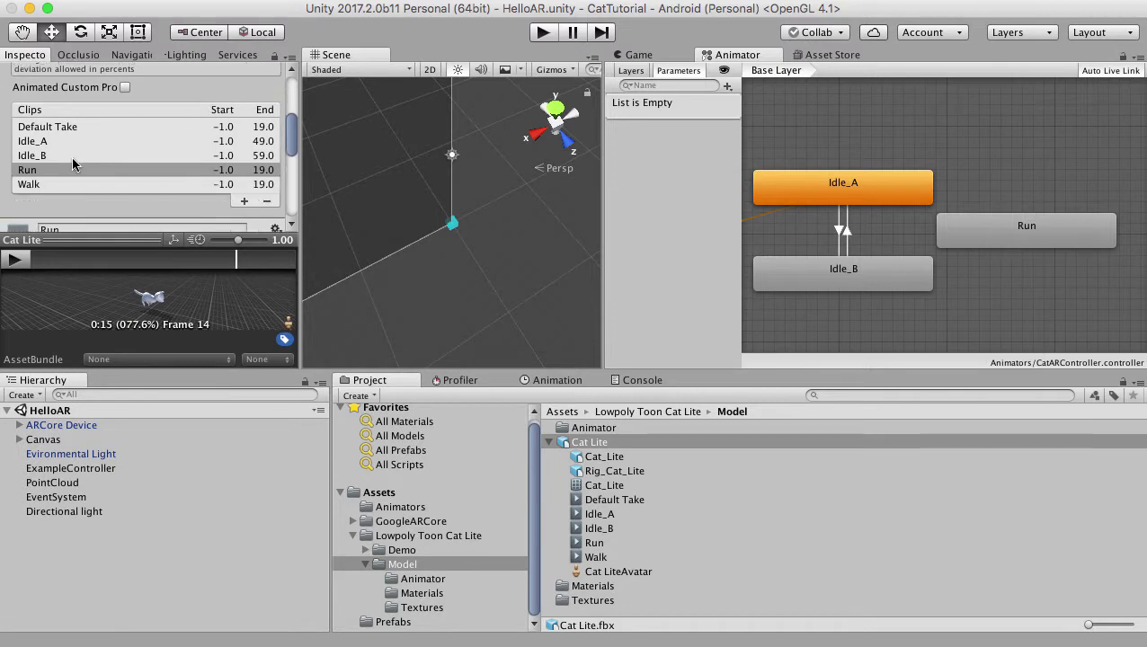
scroll(98, 164, down, 10)
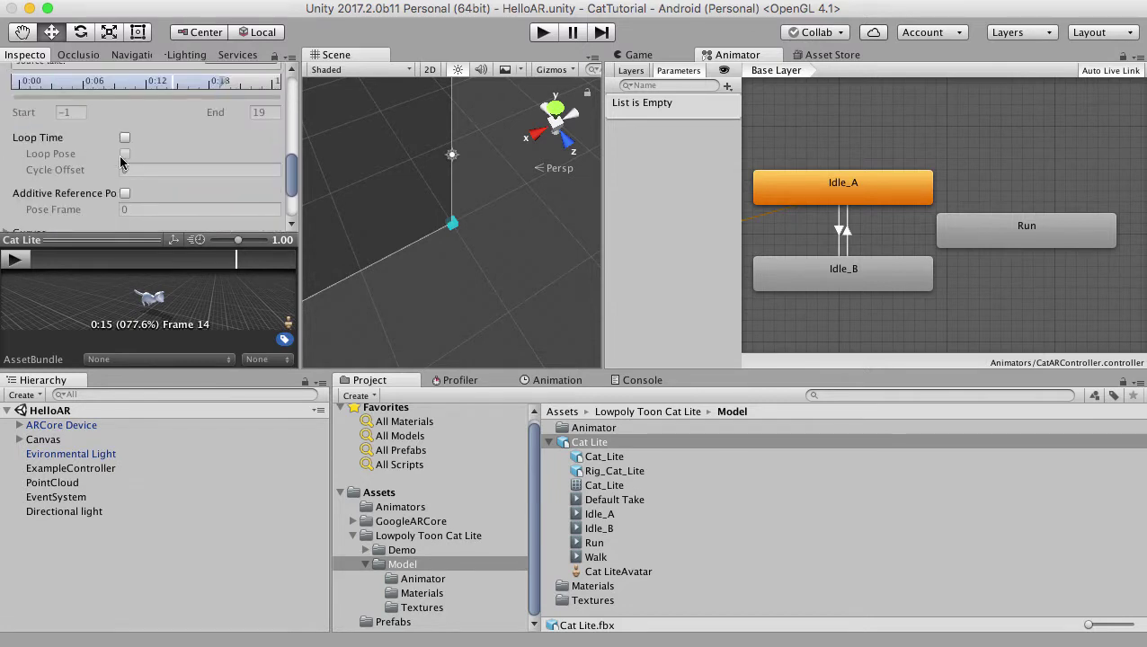
click(125, 137)
click(125, 154)
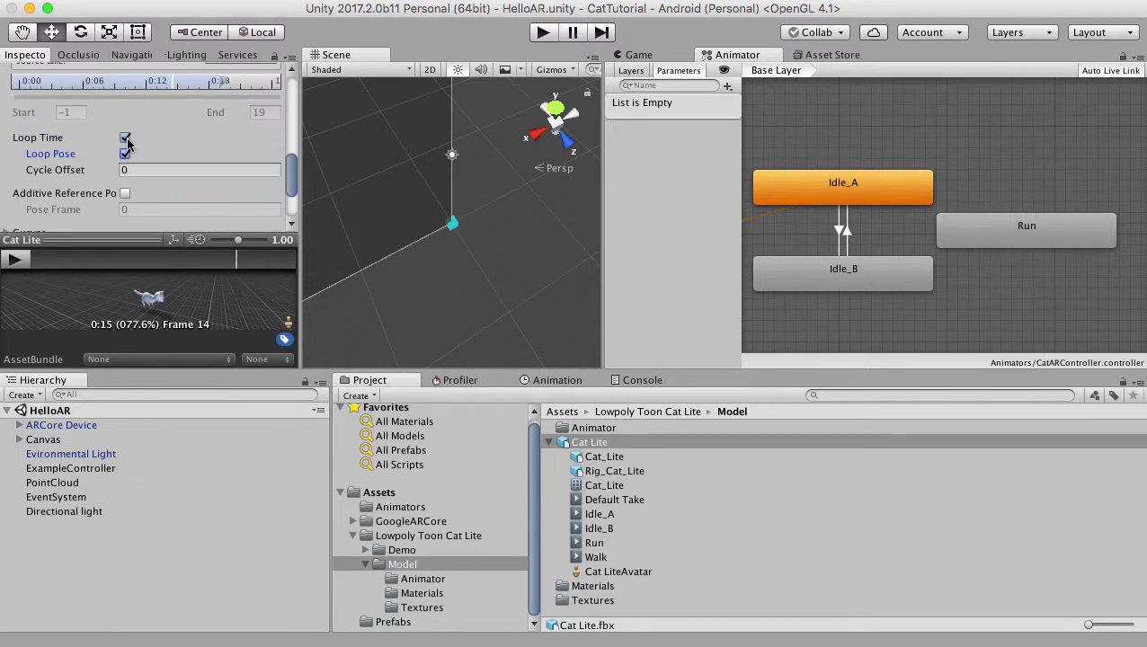
scroll(251, 140, down, 3)
click(256, 210)
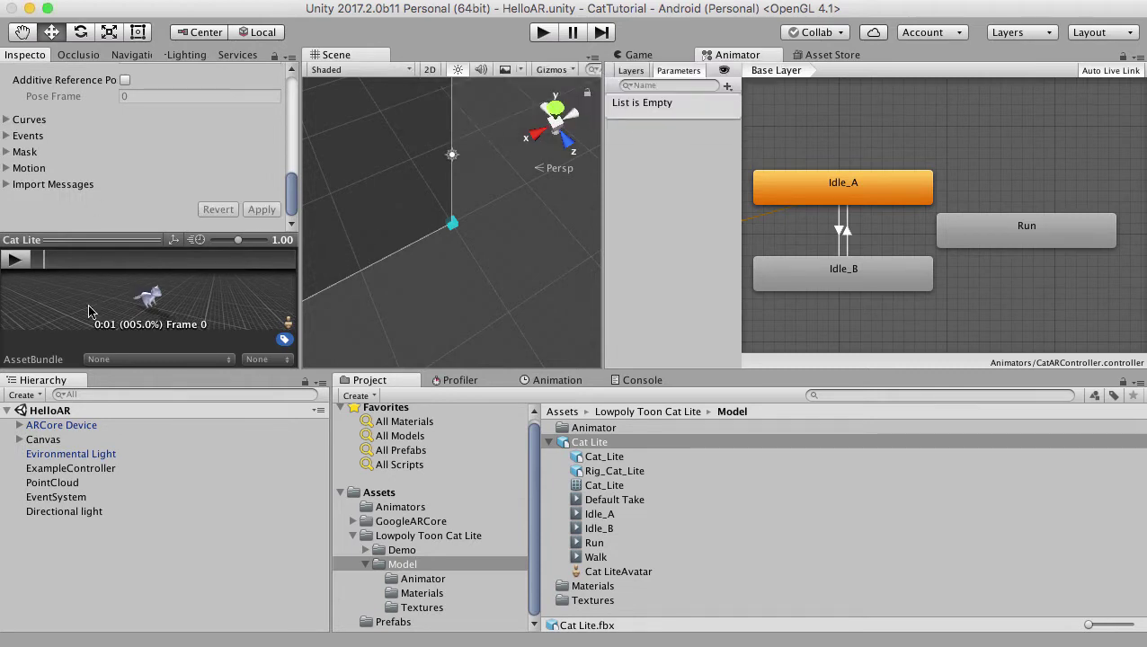
Step: Enable Loop Time and Loop Pose for the Idle_A clip in the Cat Lite import settings and apply
click(607, 528)
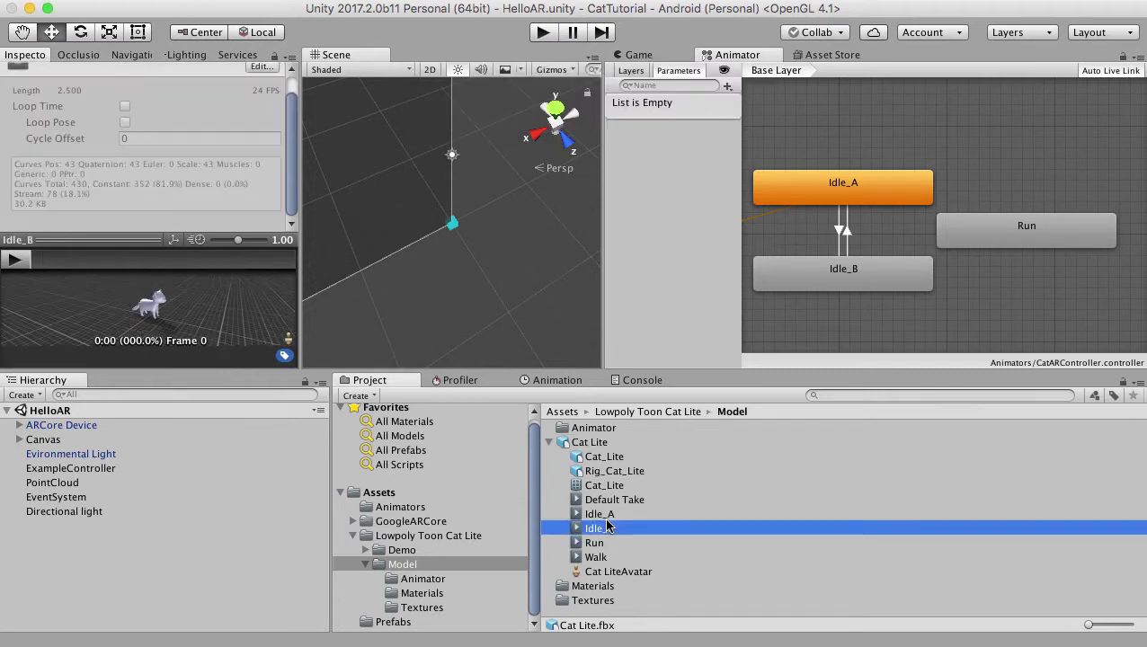
click(602, 515)
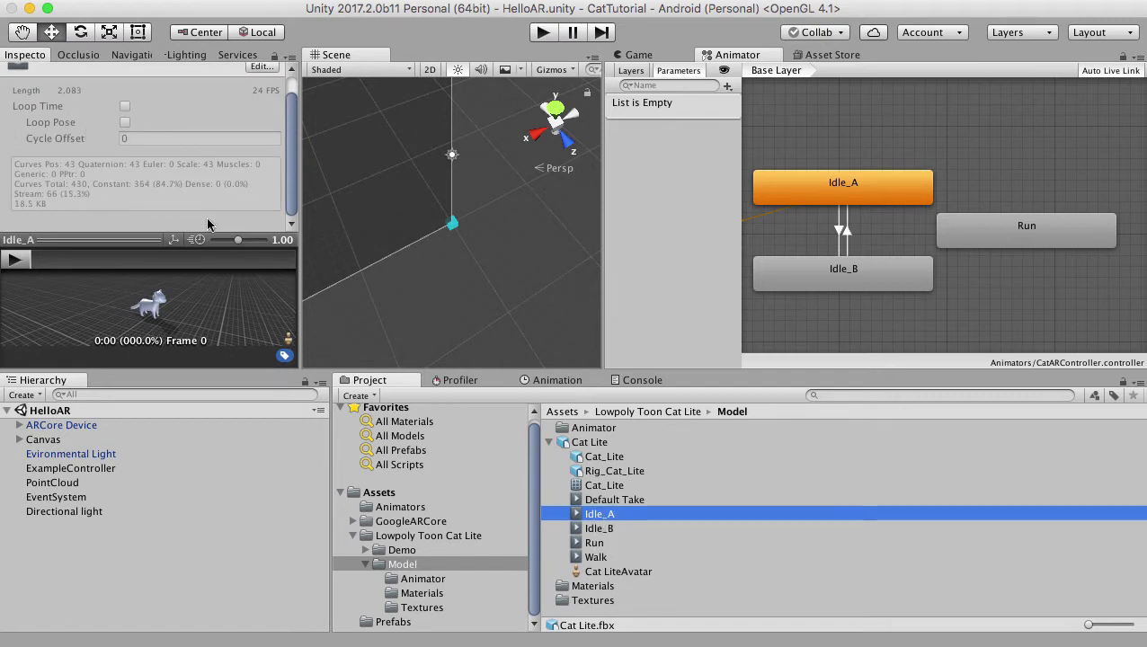
click(593, 442)
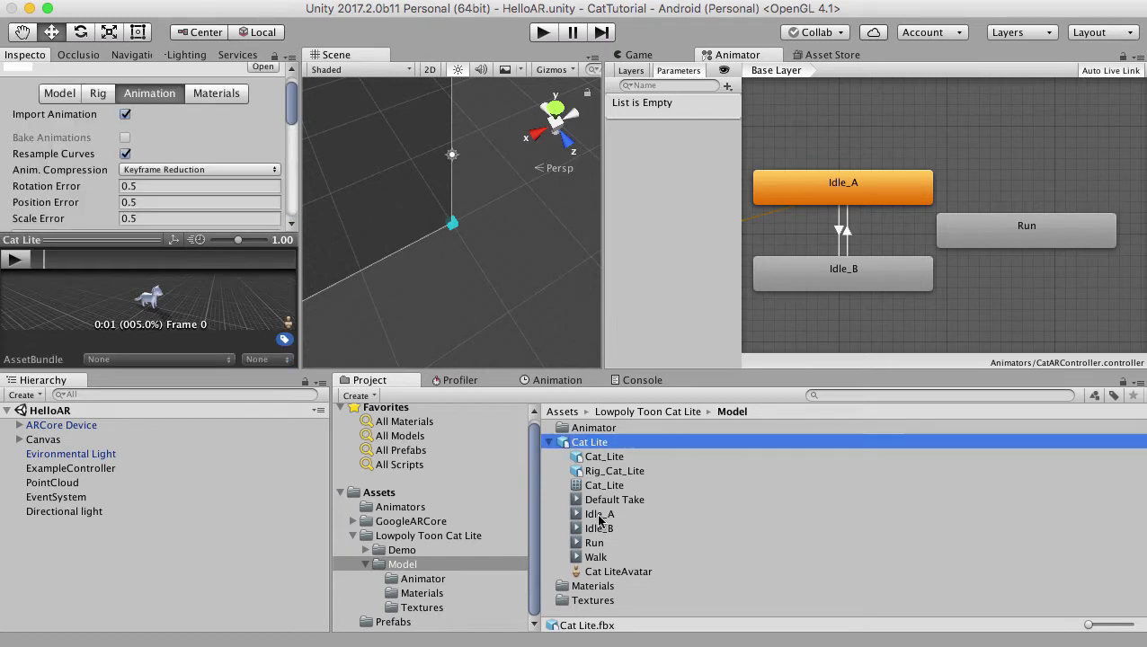
scroll(90, 160, down, 5)
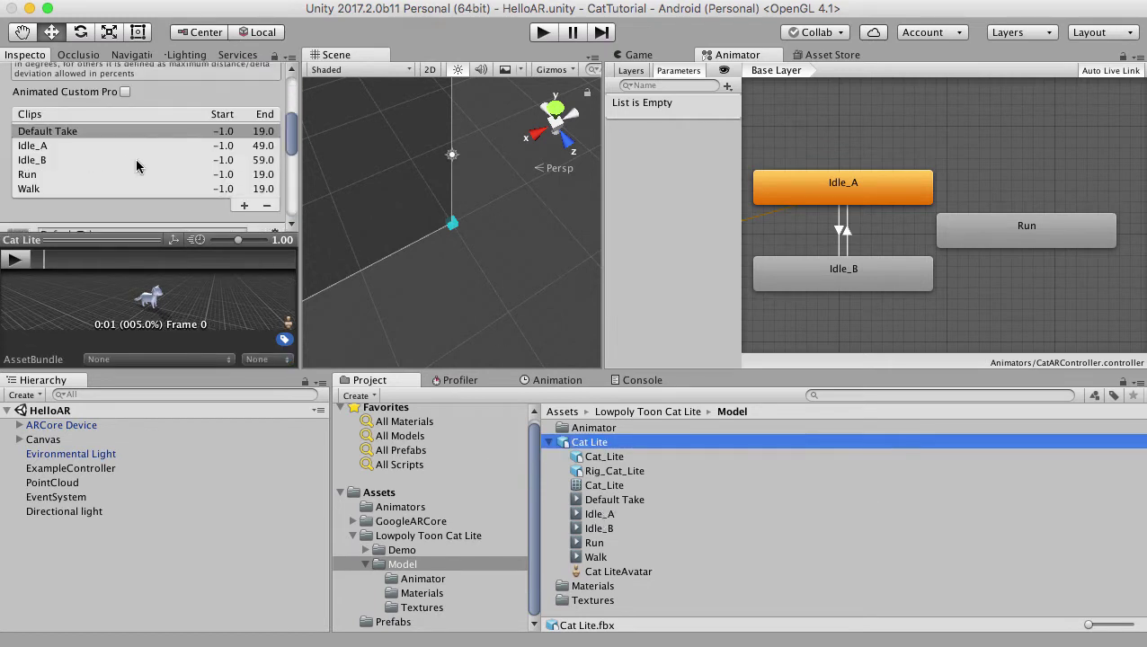
click(69, 147)
scroll(68, 151, down, 2)
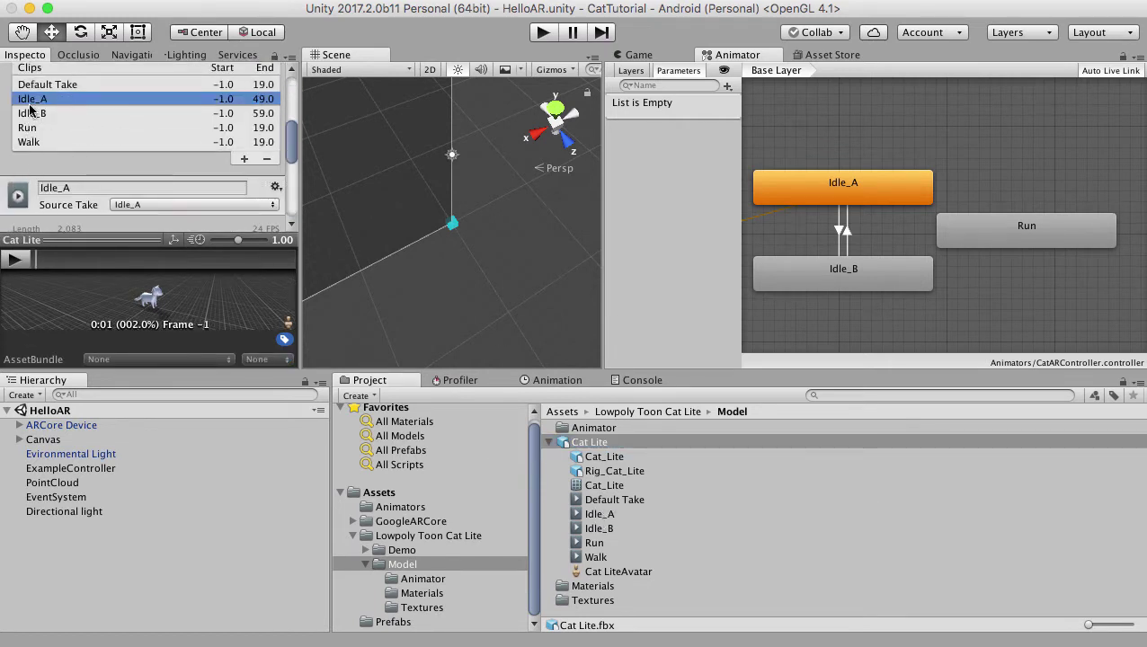
scroll(143, 180, down, 5)
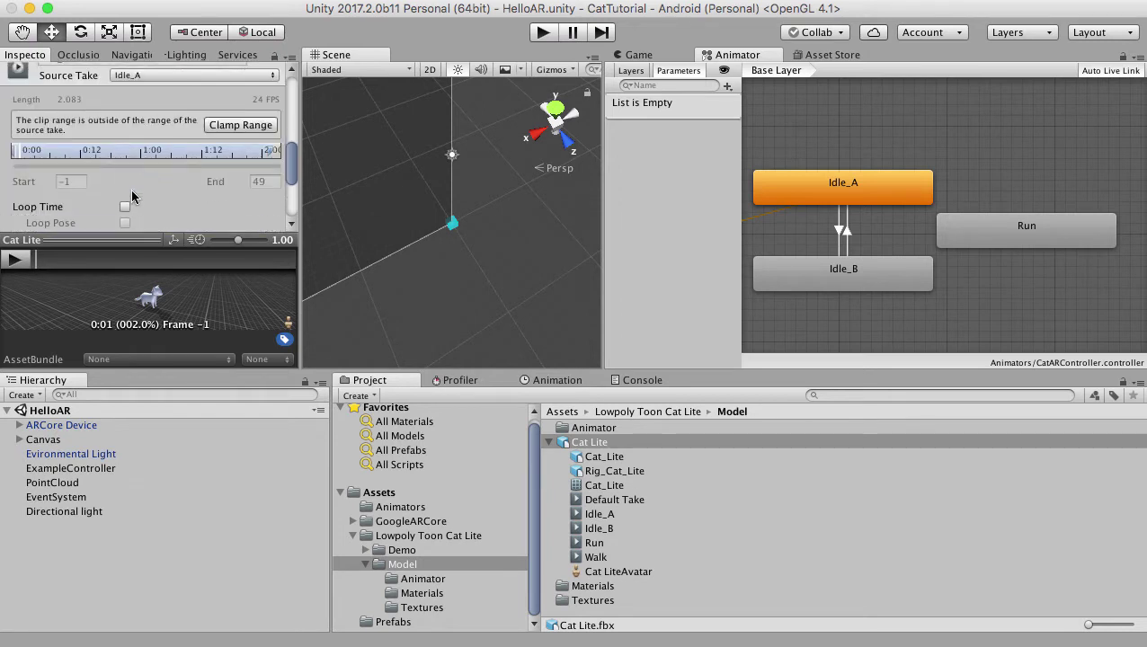
click(125, 206)
click(124, 222)
scroll(180, 211, down, 5)
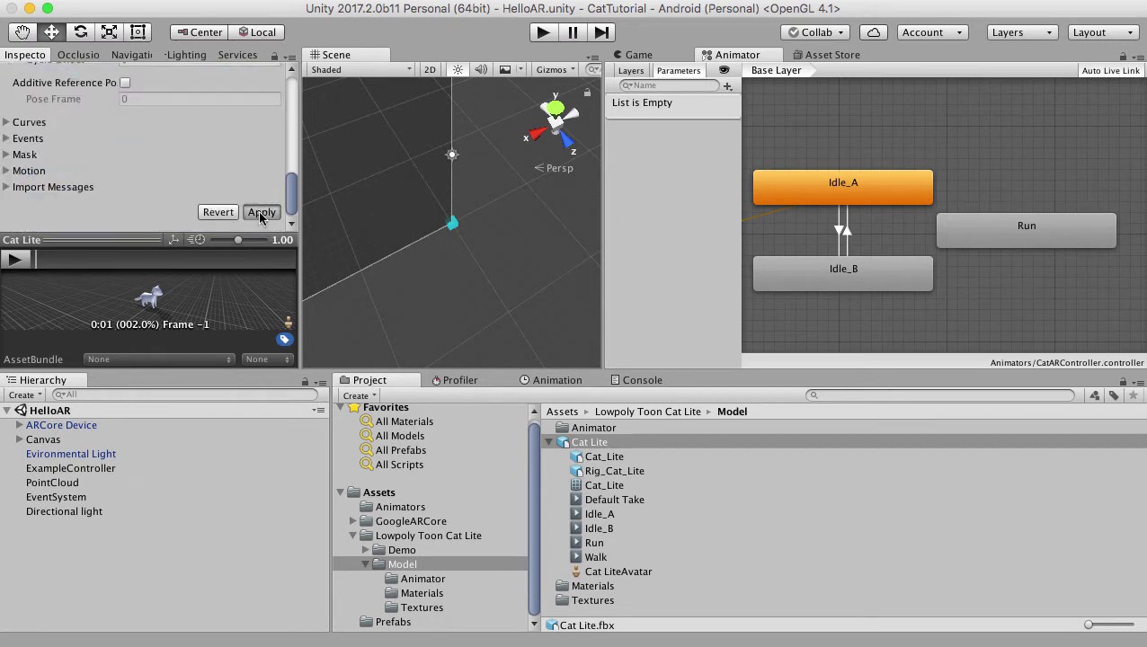
click(261, 212)
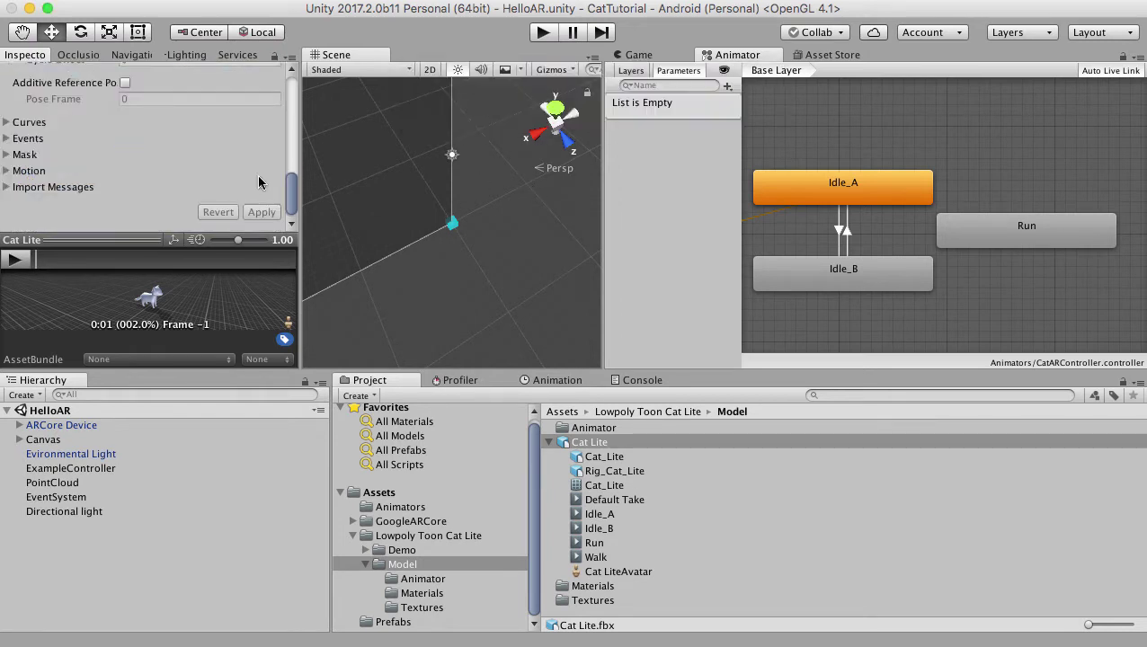
Step: Turn on Loop Time and Loop Pose for the Idle_B clip and apply the change
scroll(103, 126, up, 8)
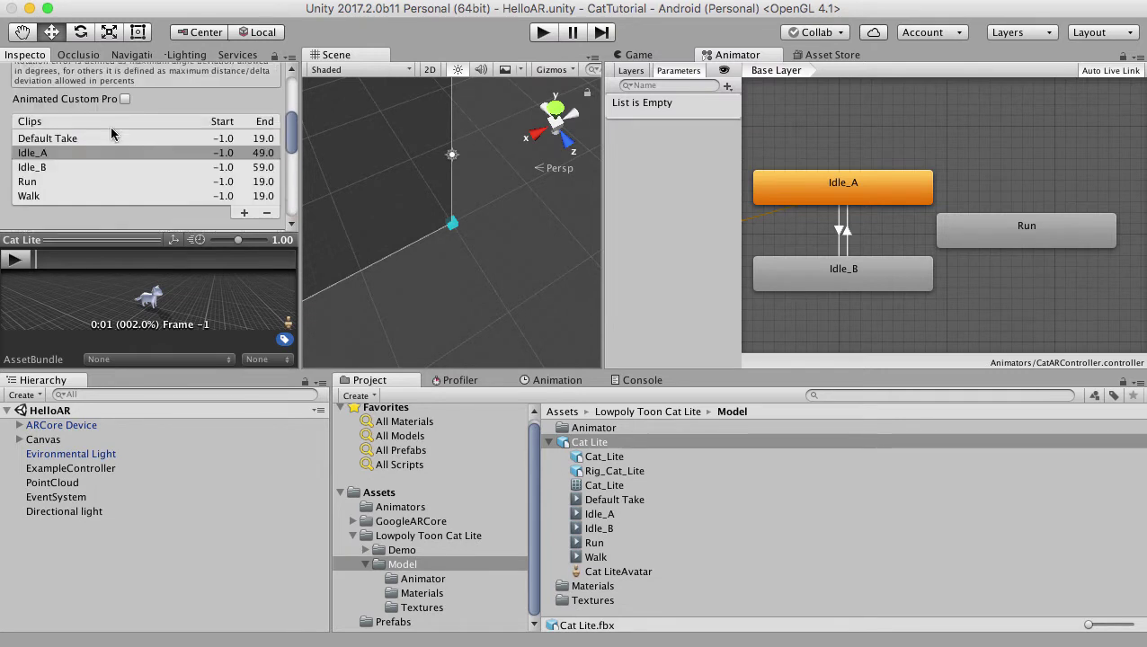
click(63, 167)
scroll(135, 171, down, 6)
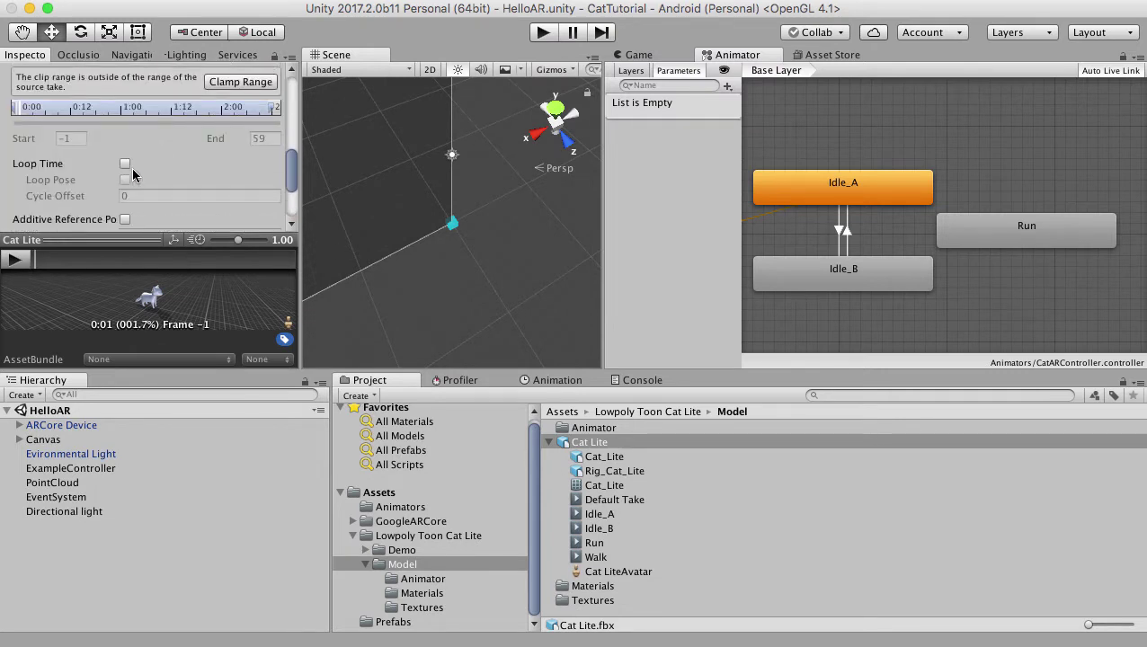
click(125, 164)
click(125, 180)
scroll(243, 161, down, 5)
click(261, 210)
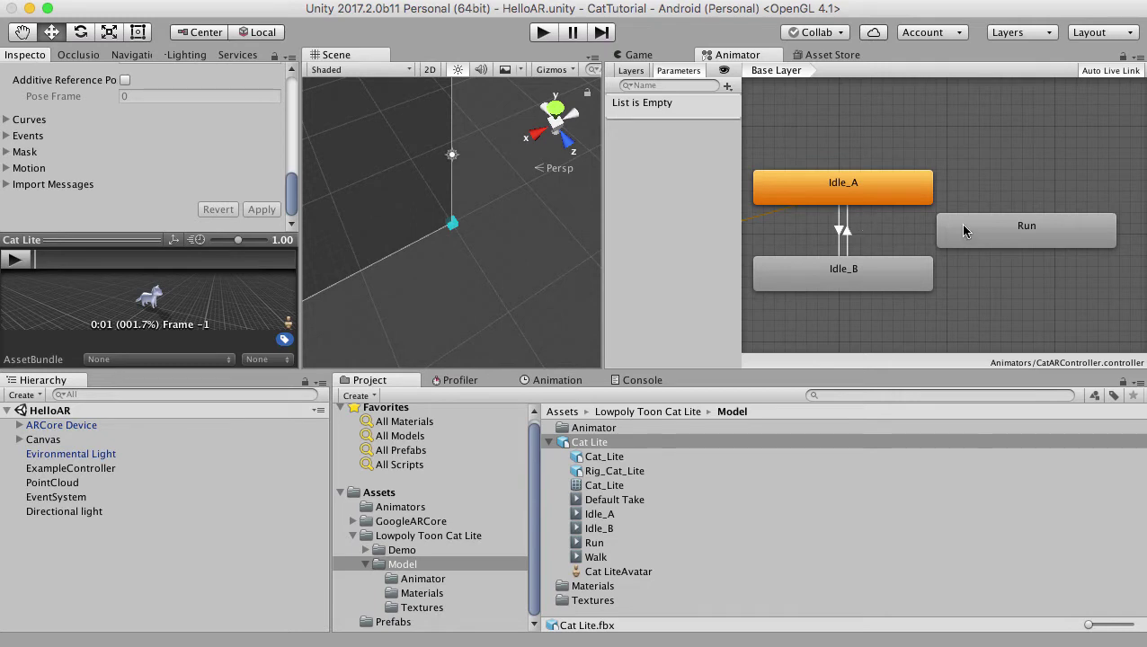
Step: Move the Run state slightly away from the idle states and make a transition from Idle_A to Run
drag(962, 226, 973, 226)
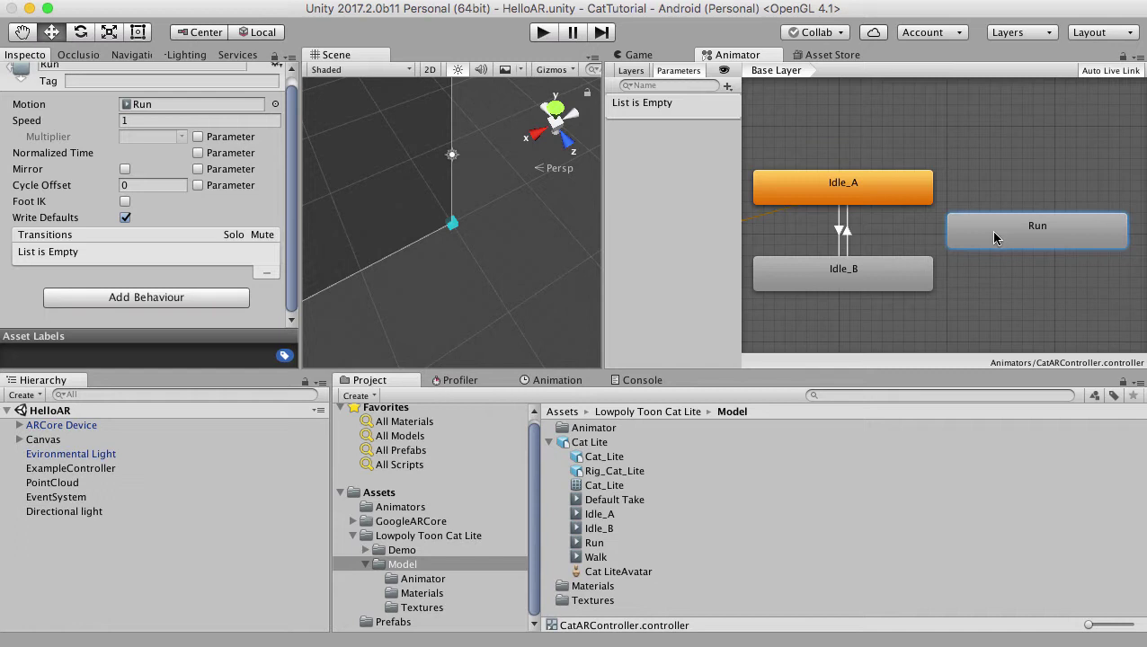
click(921, 193)
right_click(908, 196)
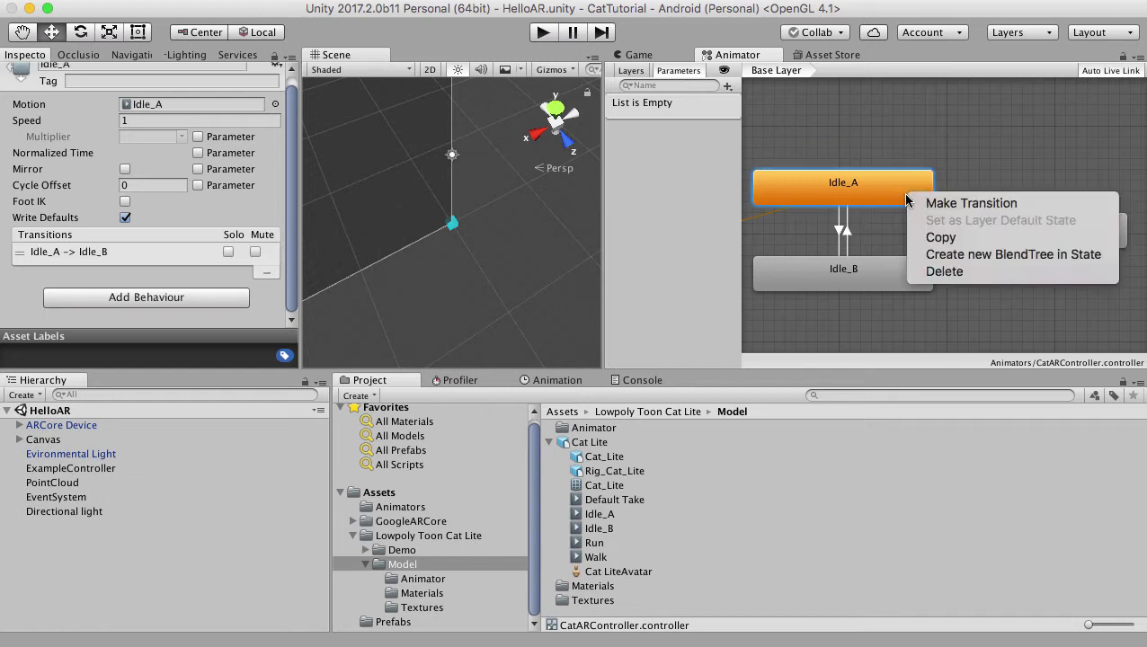
click(918, 204)
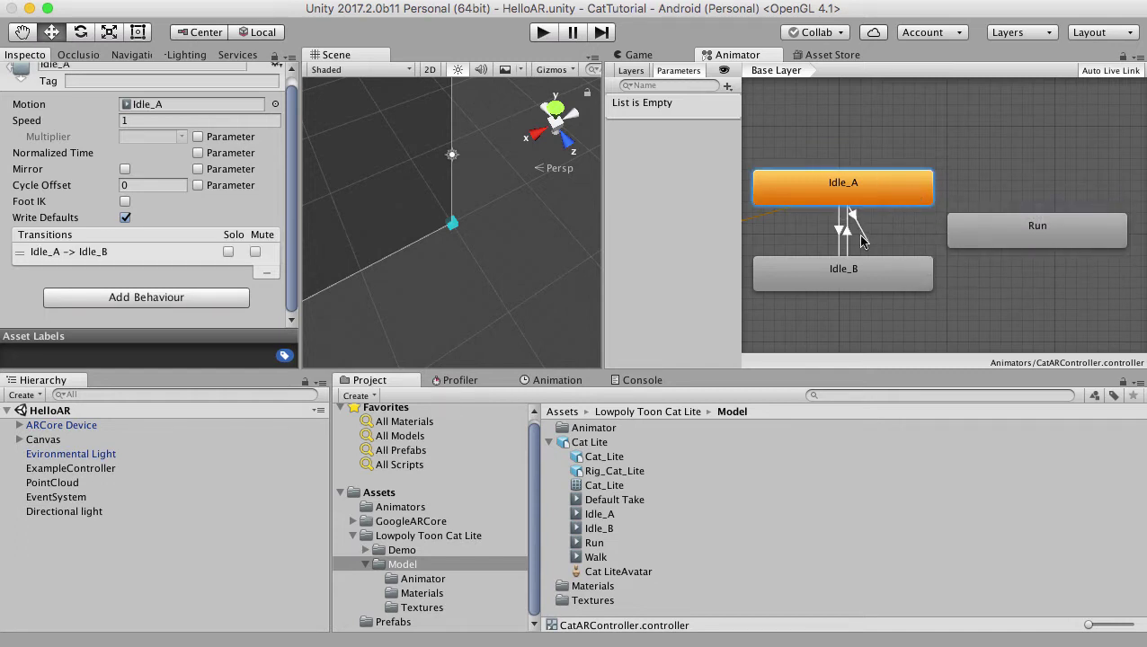
click(957, 227)
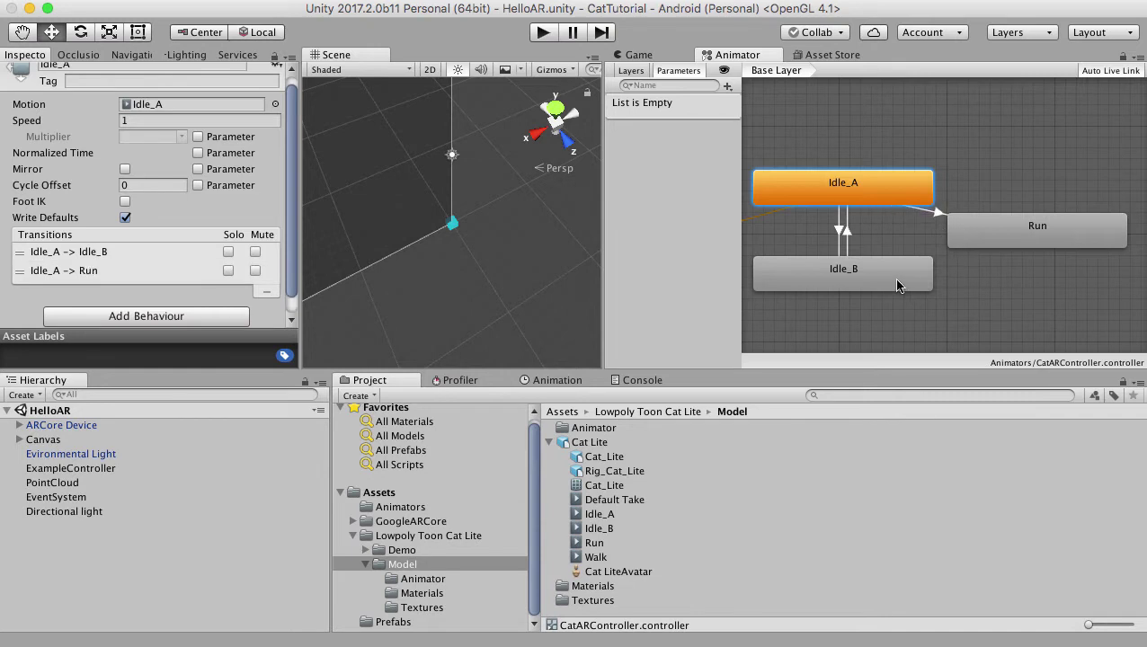
Step: Make a transition from the Idle_B state to the Run state
right_click(897, 286)
click(912, 288)
click(993, 235)
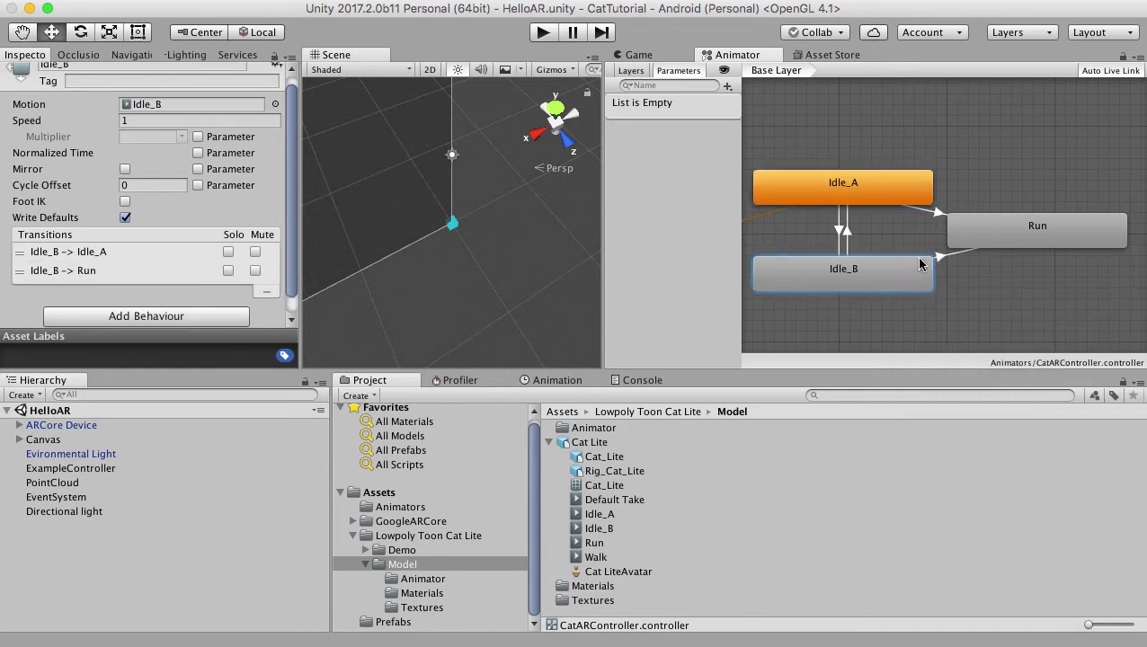
Step: Turn off Has Exit Time on the transition from Idle_A to Run
click(920, 210)
scroll(251, 143, down, 2)
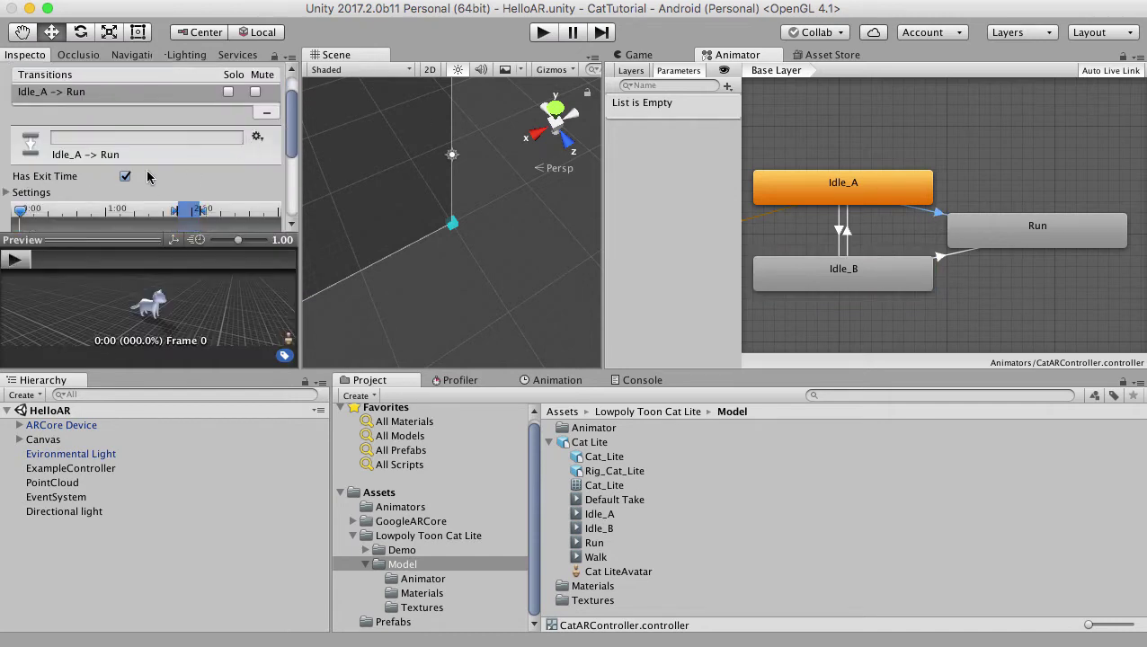
scroll(146, 166, down, 3)
scroll(245, 103, down, 3)
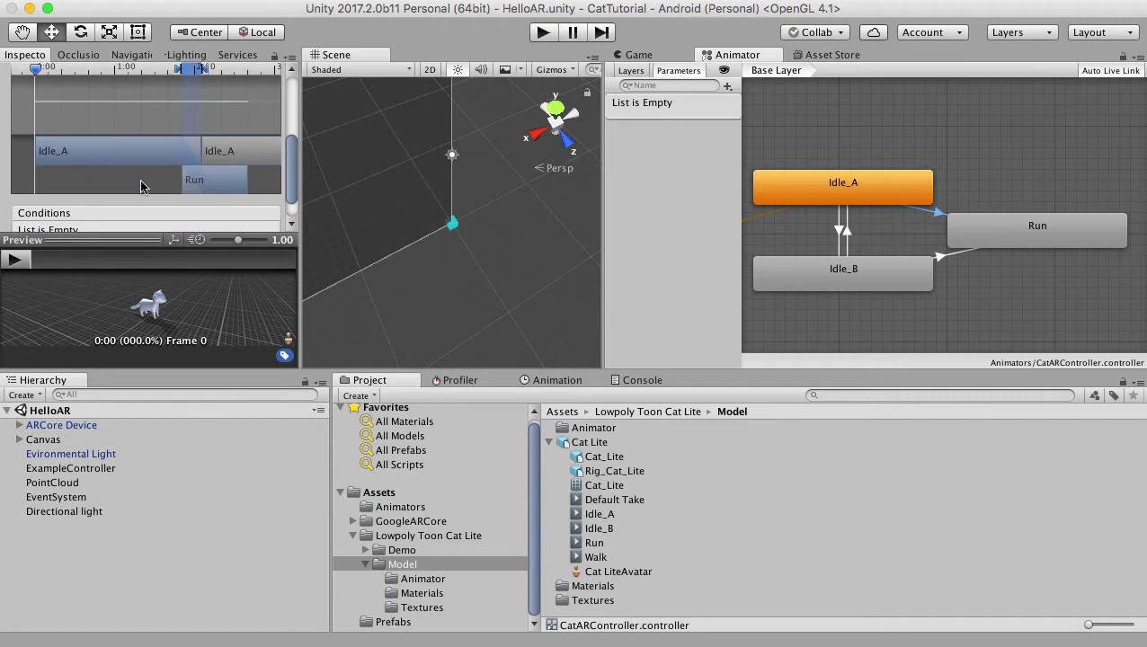
drag(38, 81, 3, 115)
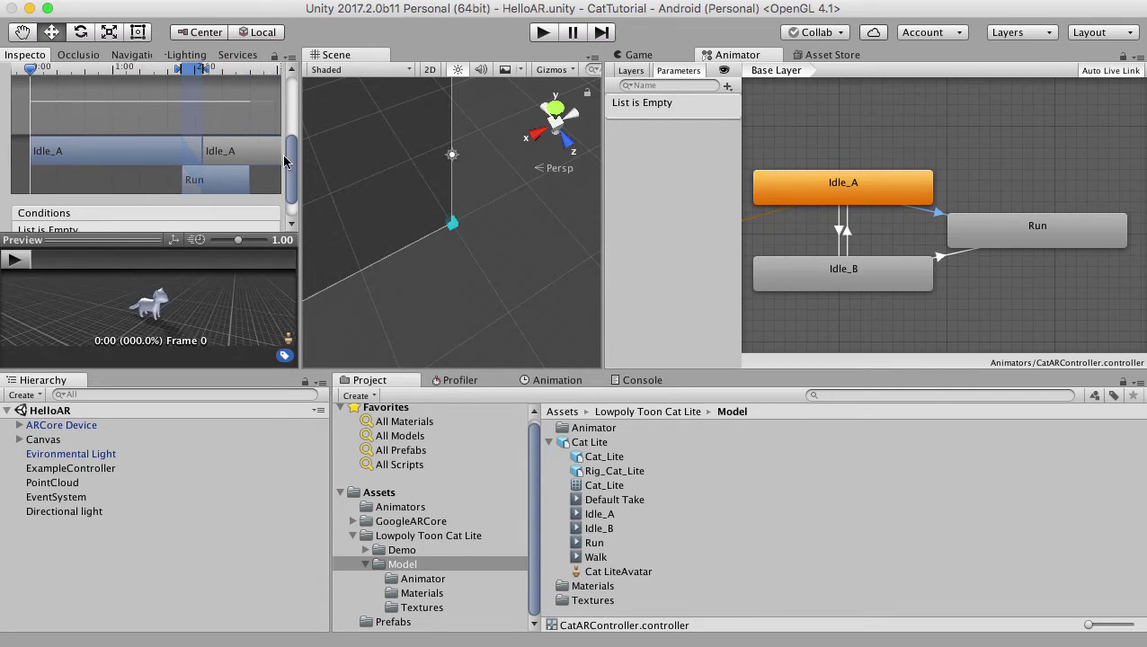
drag(292, 164, 292, 117)
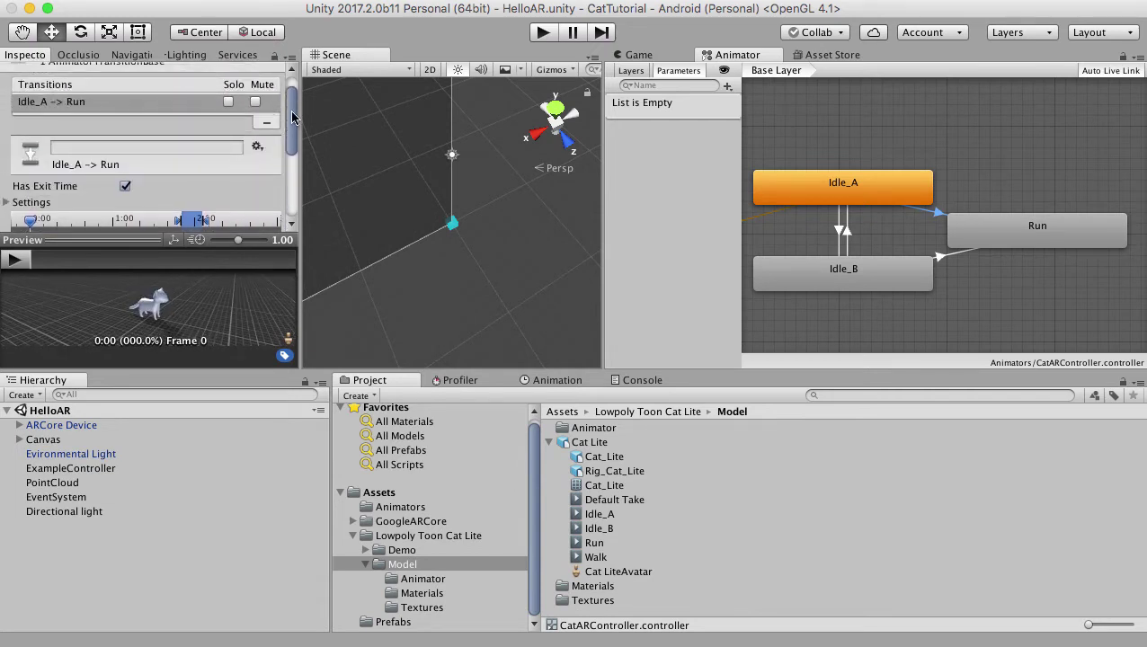
click(125, 186)
Step: Scrub through the Idle_A to Run transition preview on its timeline
scroll(204, 182, down, 2)
scroll(237, 131, down, 2)
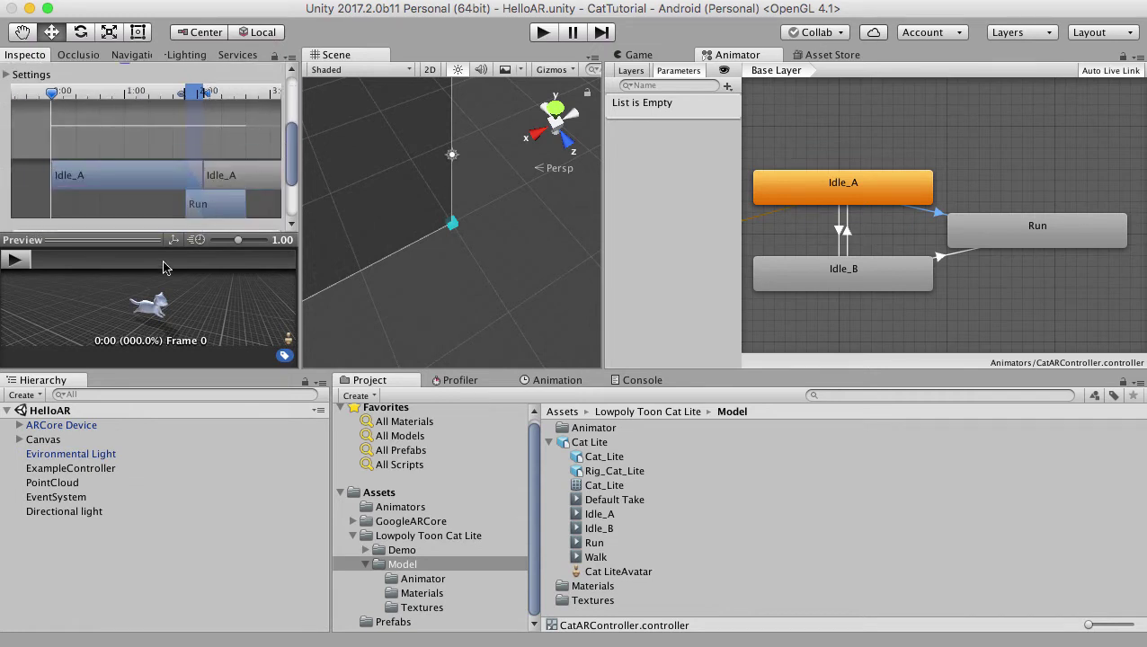
mouse_move(54, 93)
mouse_down()
mouse_move(69, 95)
mouse_move(53, 95)
mouse_up()
drag(133, 108, 273, 115)
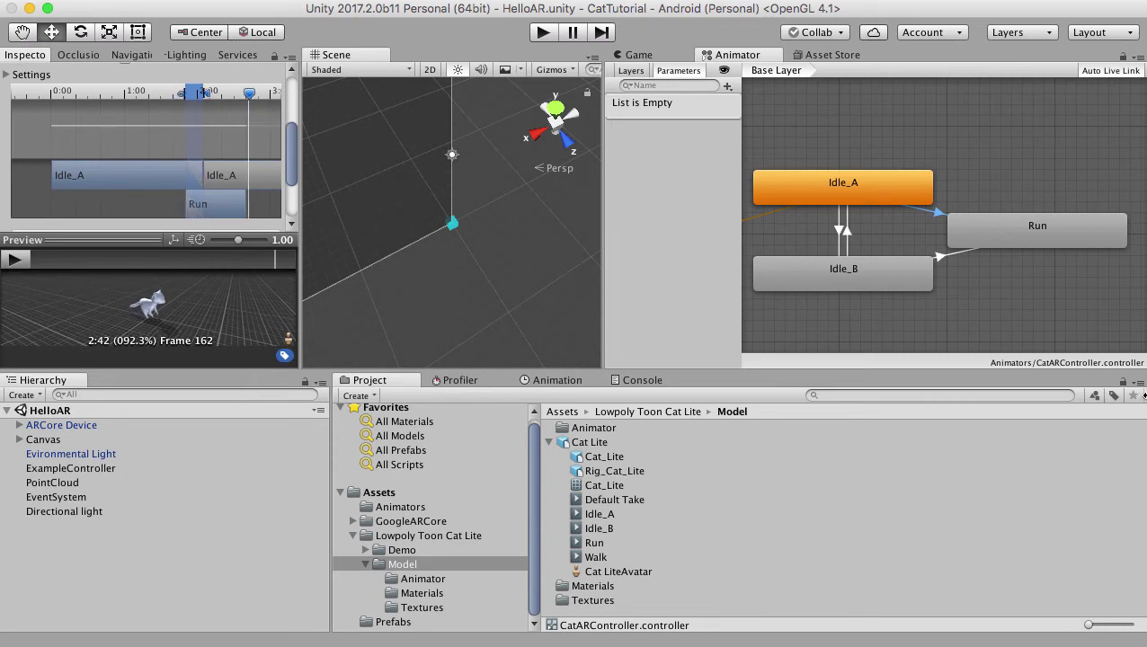
Step: Turn off Has Exit Time on the transition from Idle_B to Run
click(976, 252)
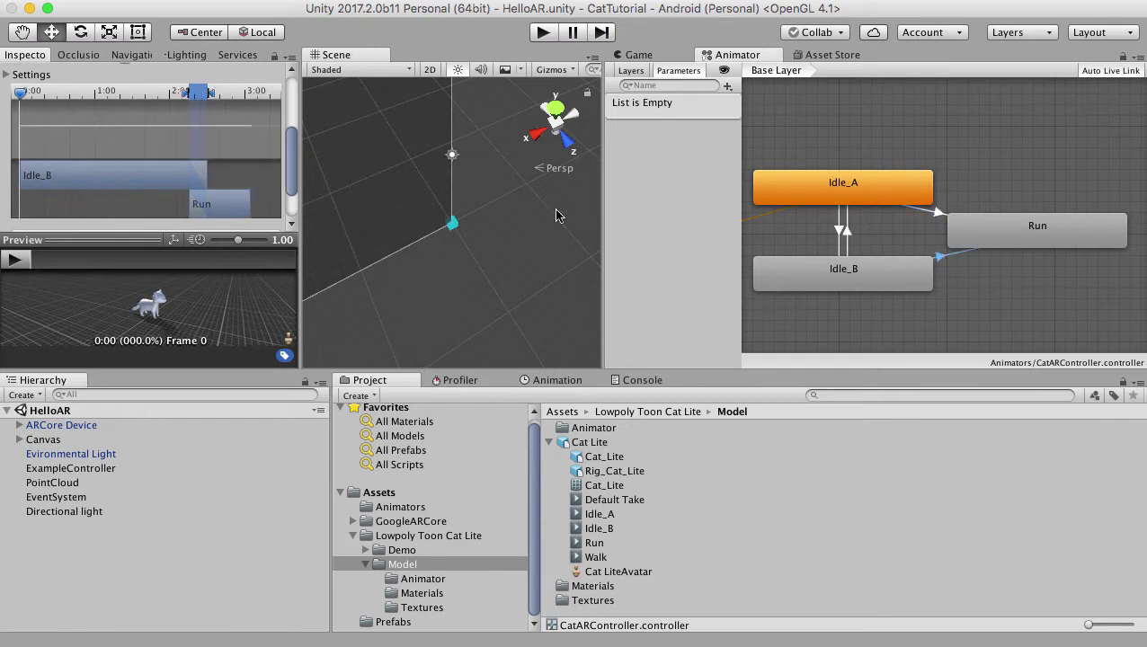
scroll(136, 83, up, 2)
click(126, 103)
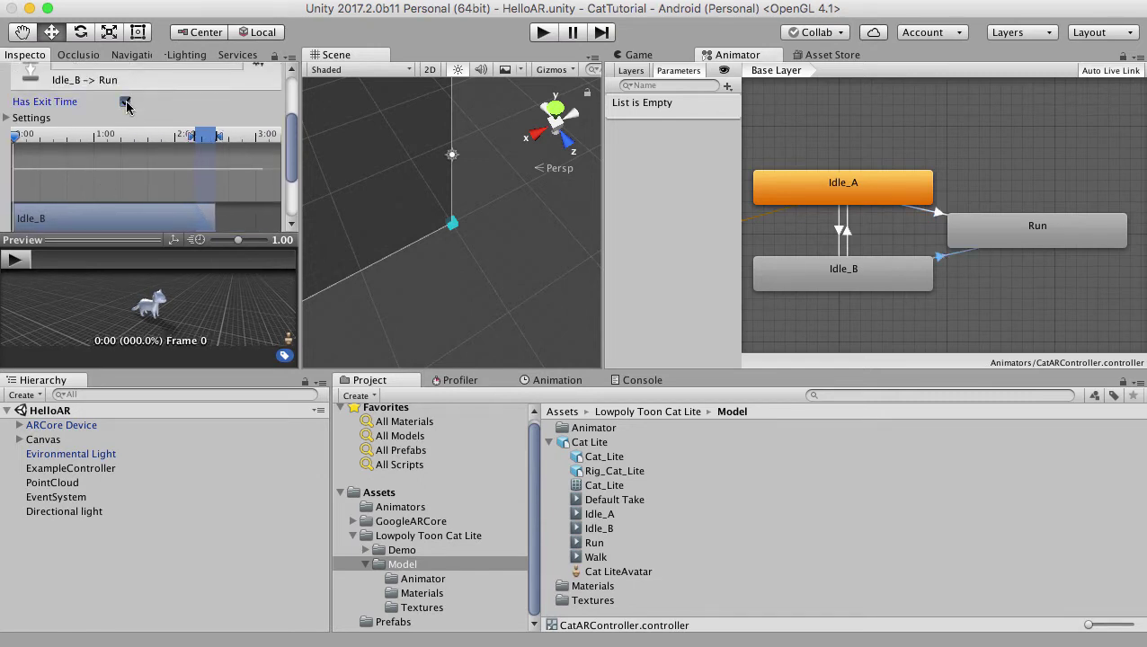
Step: Review the Idle_A and Idle_B states and their transitions to Run
click(933, 211)
click(937, 258)
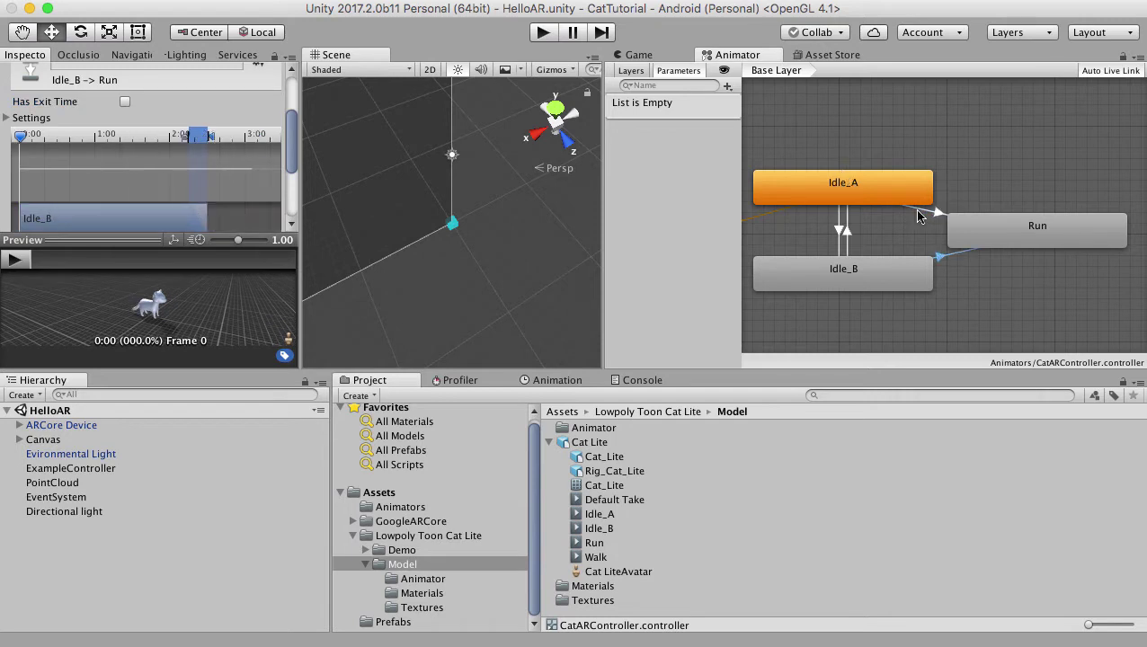
click(884, 193)
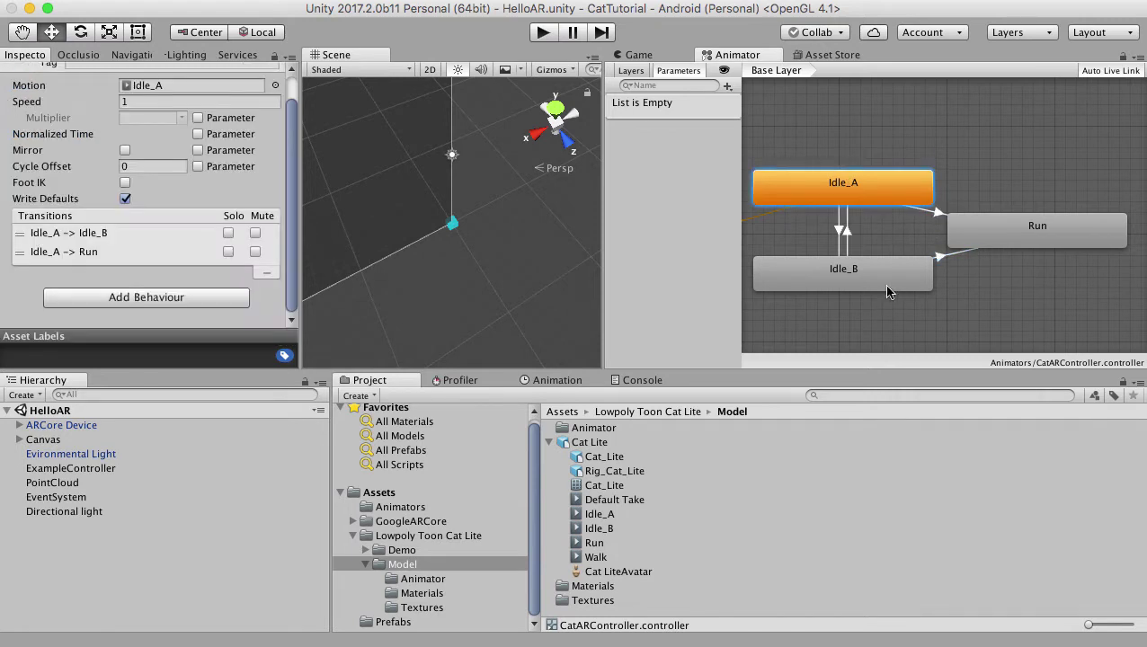
click(885, 277)
click(868, 188)
click(870, 268)
click(864, 197)
click(864, 282)
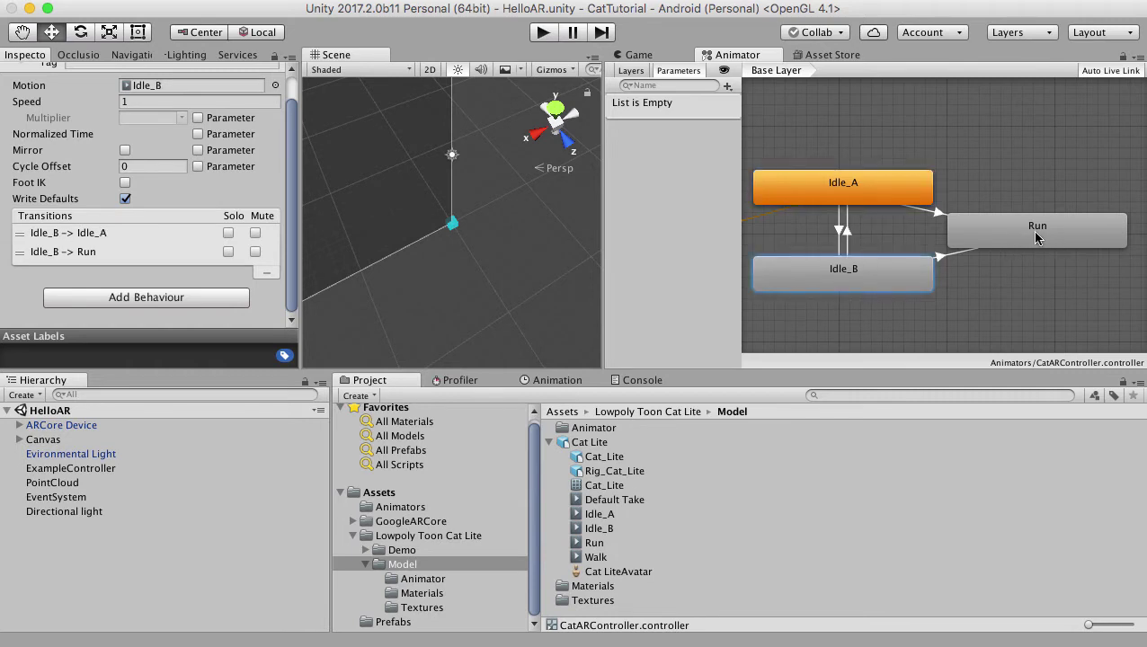
click(941, 256)
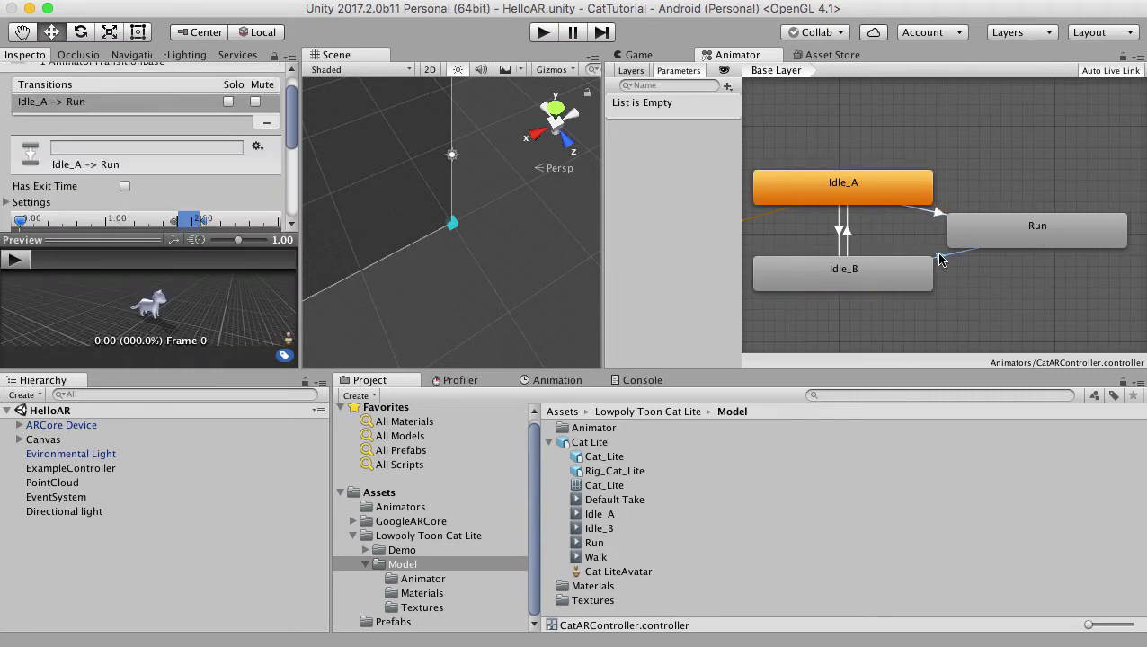
Step: Add a Bool parameter named IsRunning to the animator controller
click(671, 151)
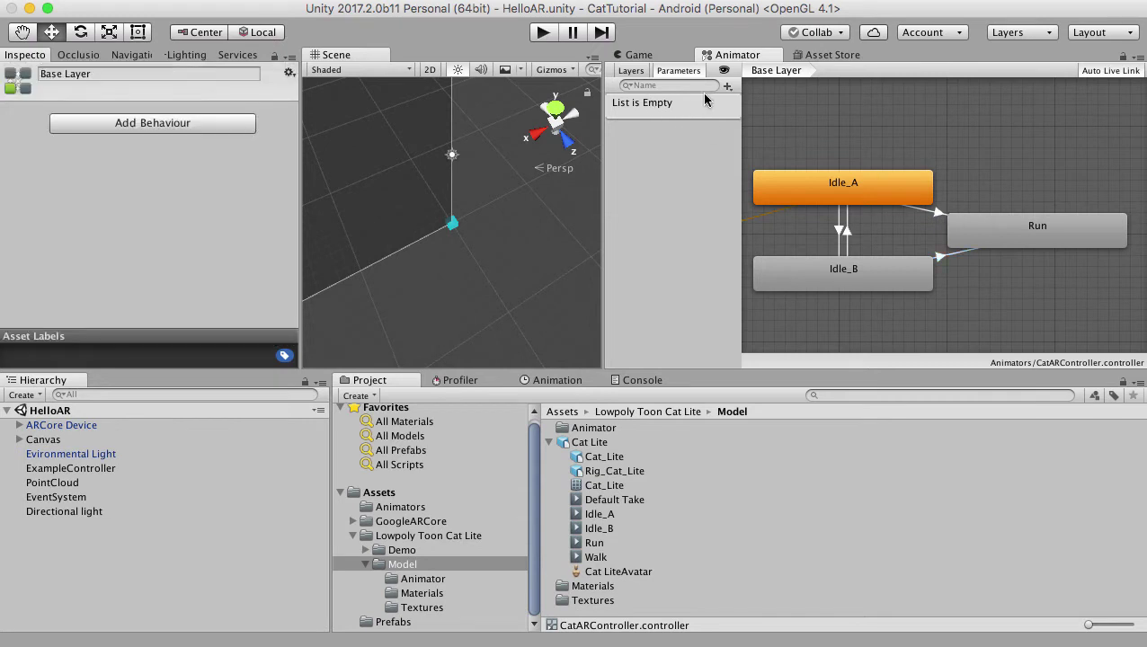
click(727, 86)
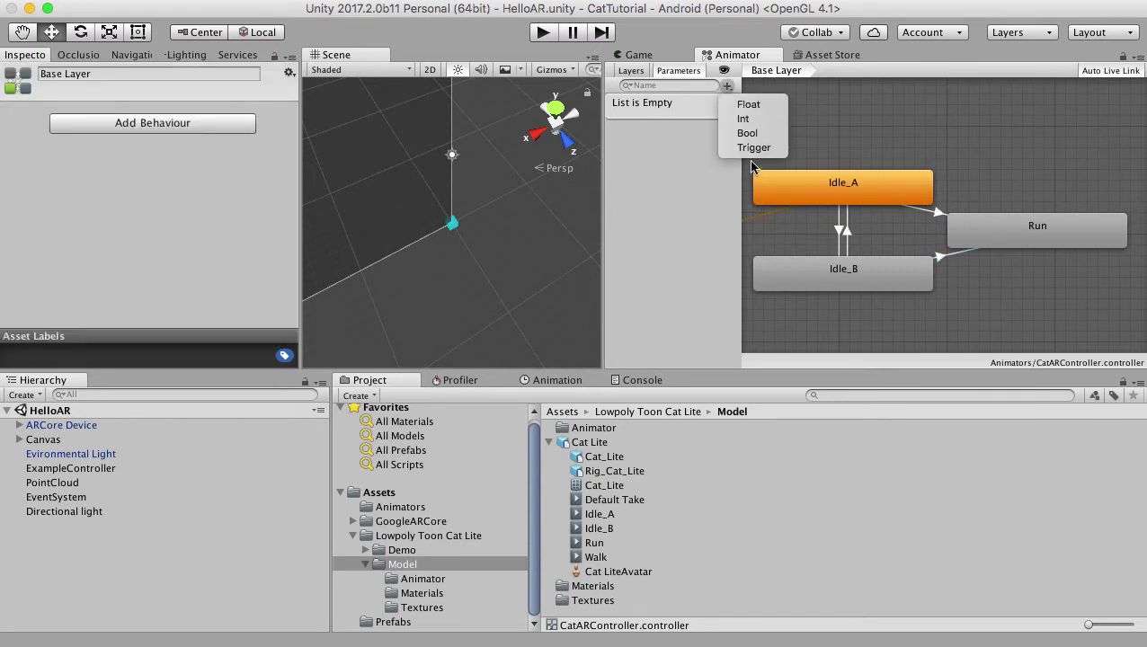
click(748, 133)
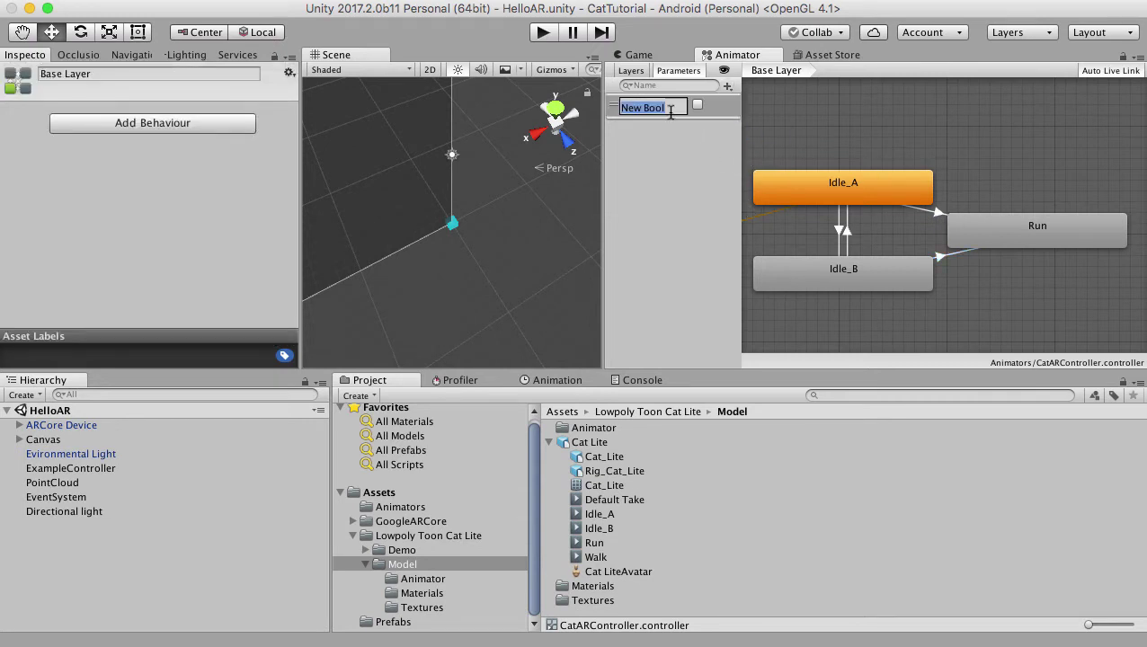
key(BackSpace)
key(Return)
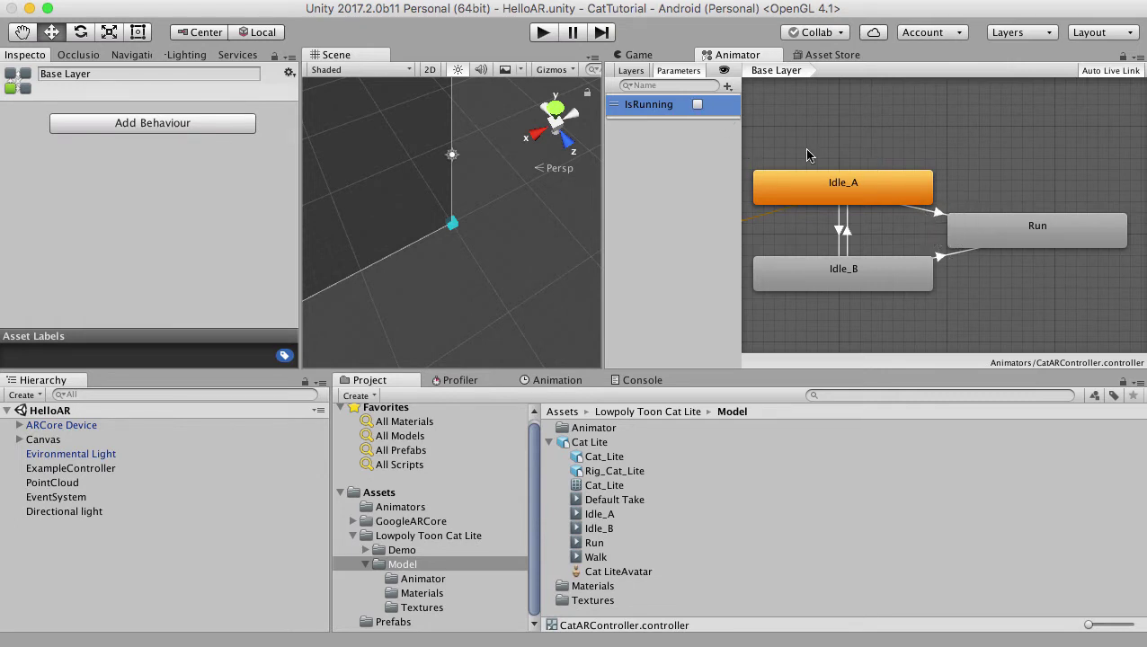
Step: Nudge the Run state away from the idle states and add an IsRunning true condition to the Idle_A to Run and Idle_B to Run transitions
click(936, 214)
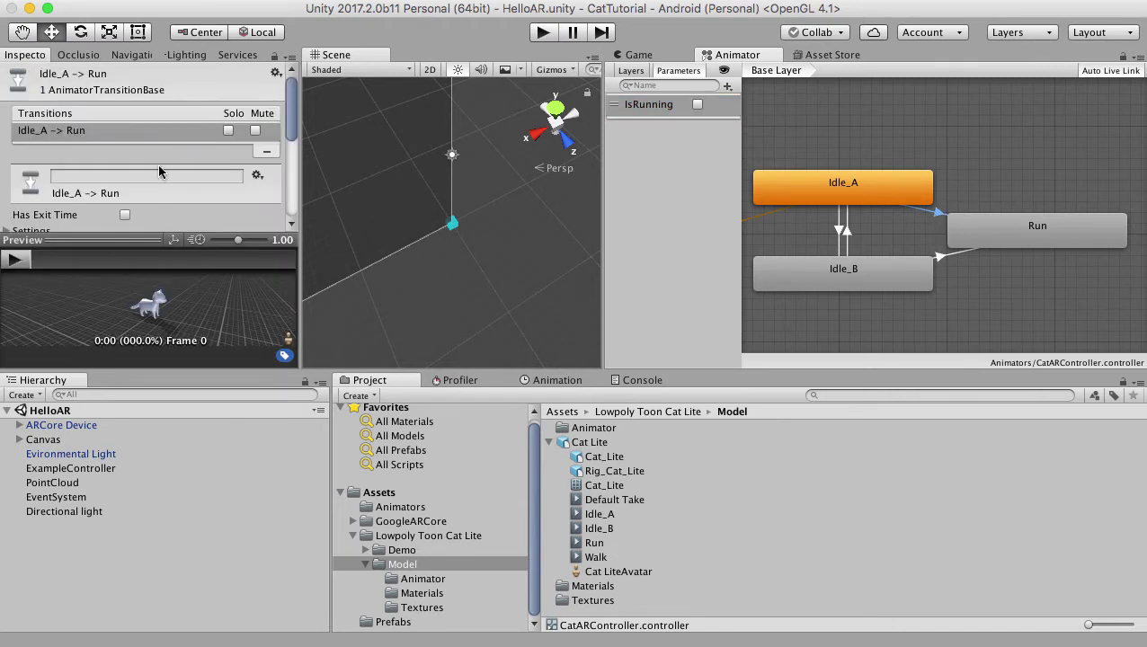
scroll(197, 122, down, 3)
drag(975, 230, 985, 233)
click(939, 216)
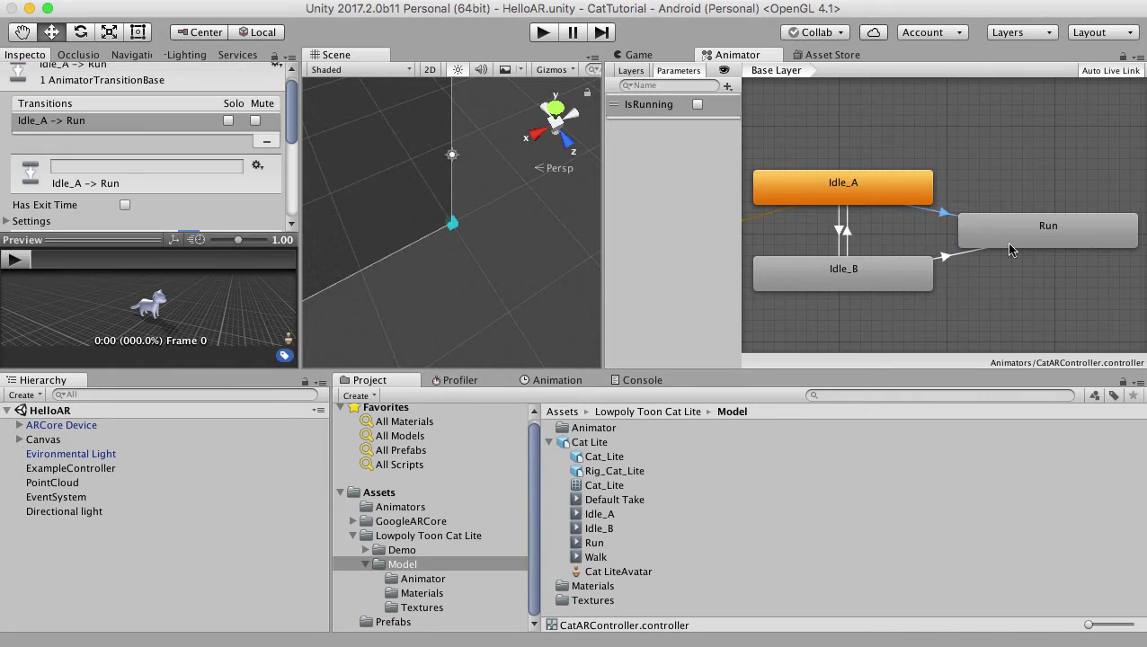
scroll(253, 133, down, 4)
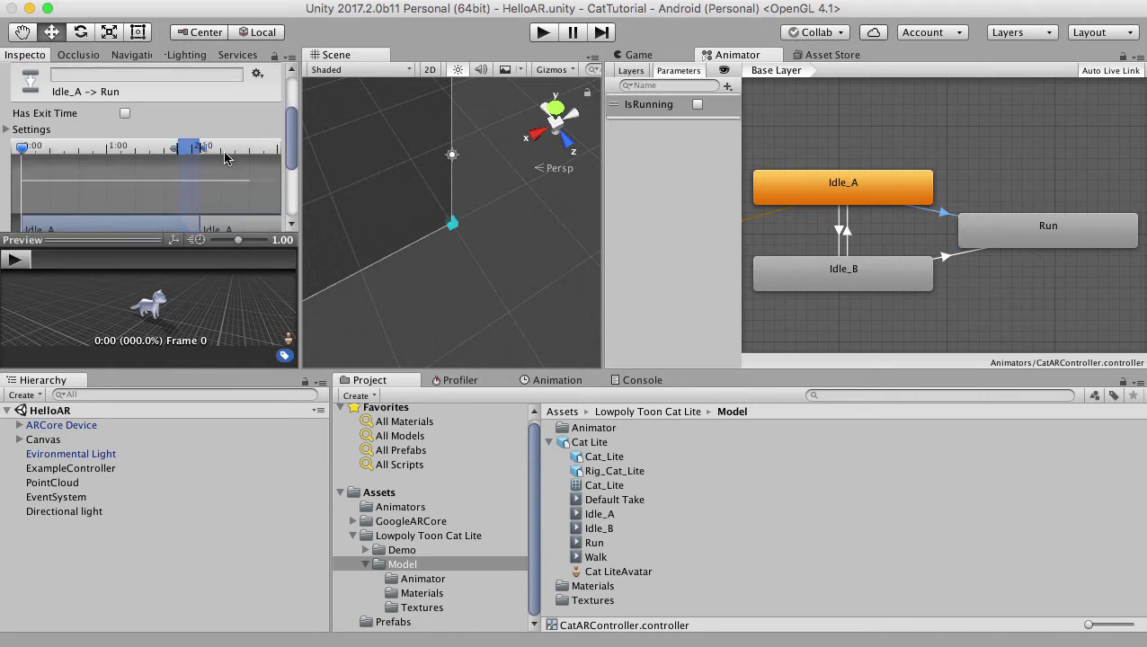
scroll(240, 115, down, 6)
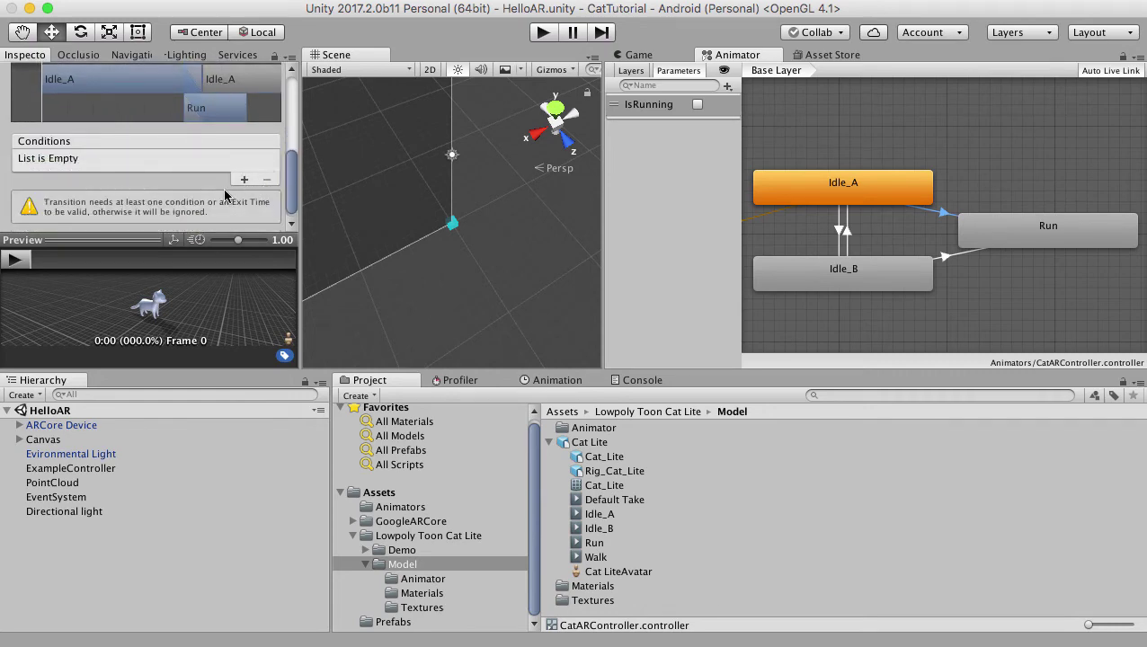
click(243, 179)
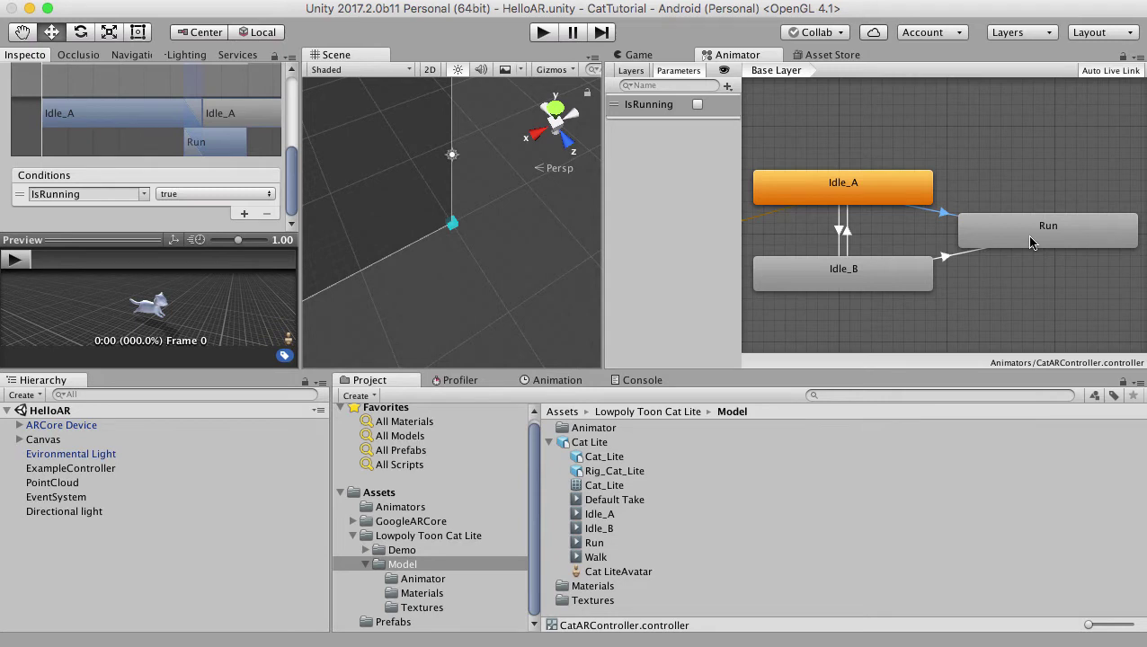
click(943, 258)
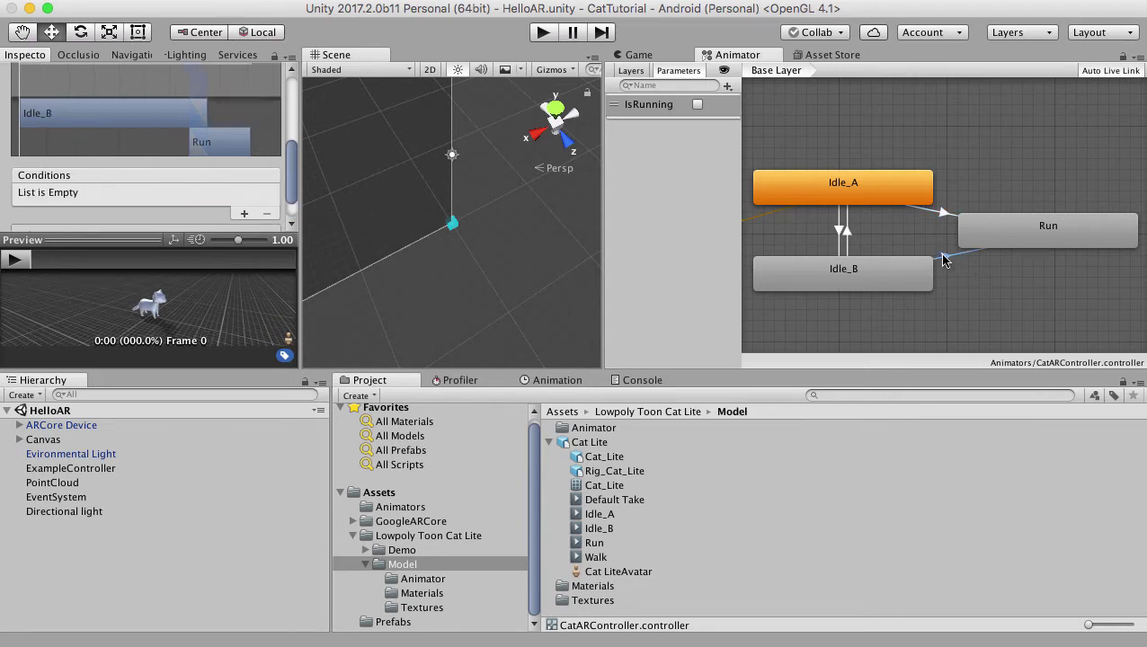
click(245, 214)
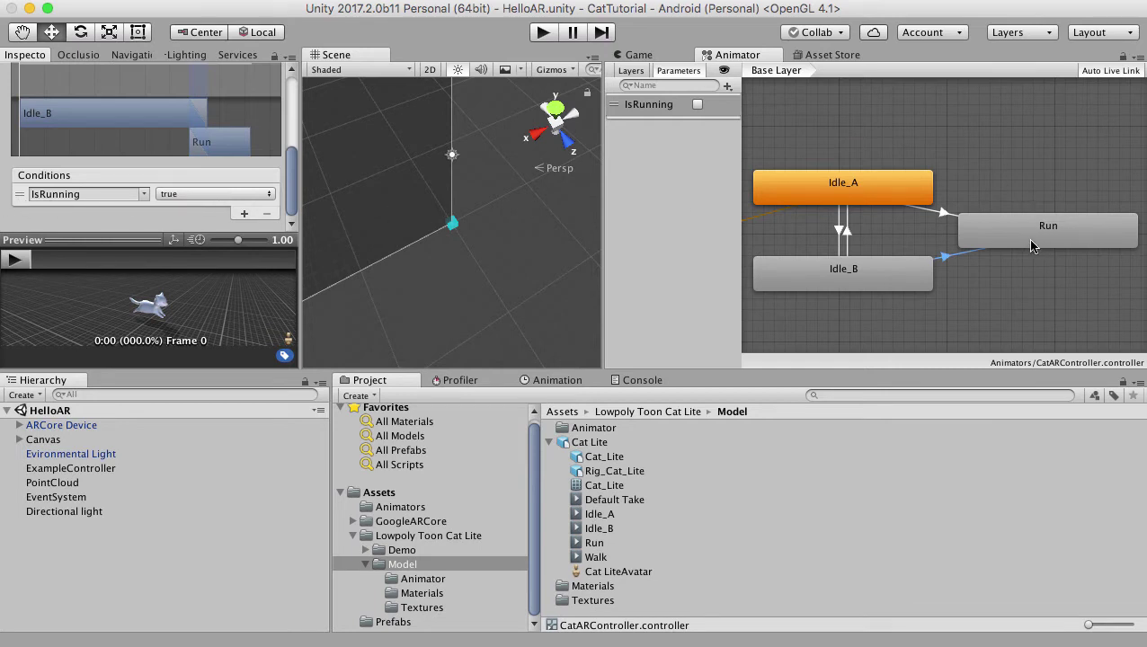
Step: Make a transition from the Run state back to Idle_B
click(964, 239)
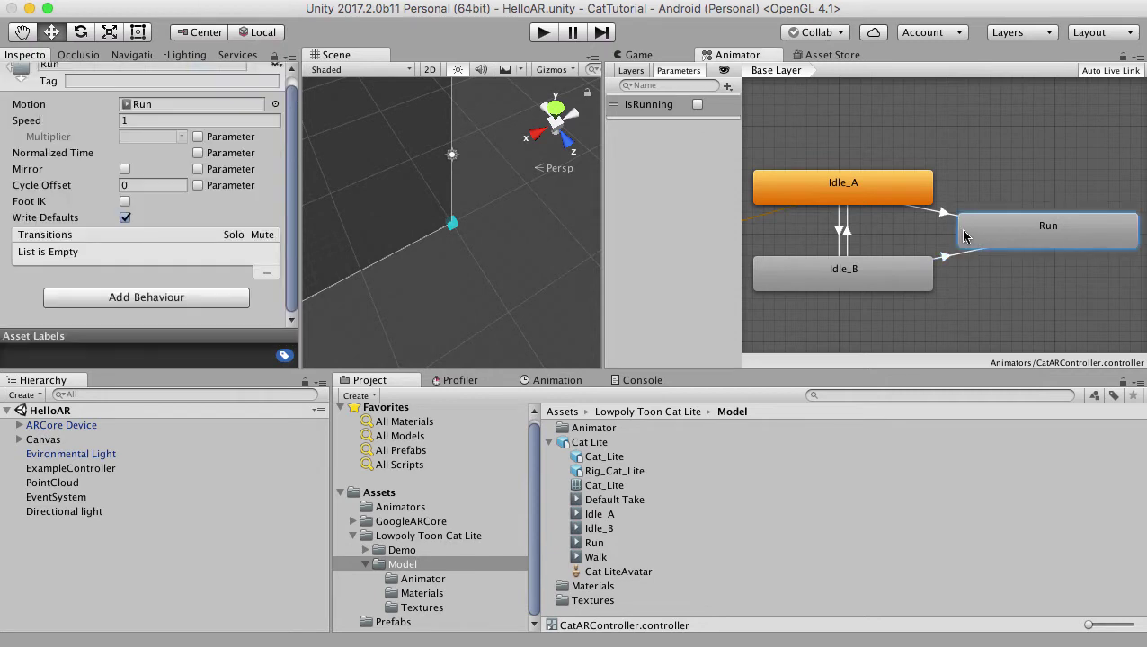
right_click(964, 236)
click(936, 235)
click(850, 274)
Step: Add a condition to the Run to Idle_B transition that requires IsRunning to be false
click(938, 255)
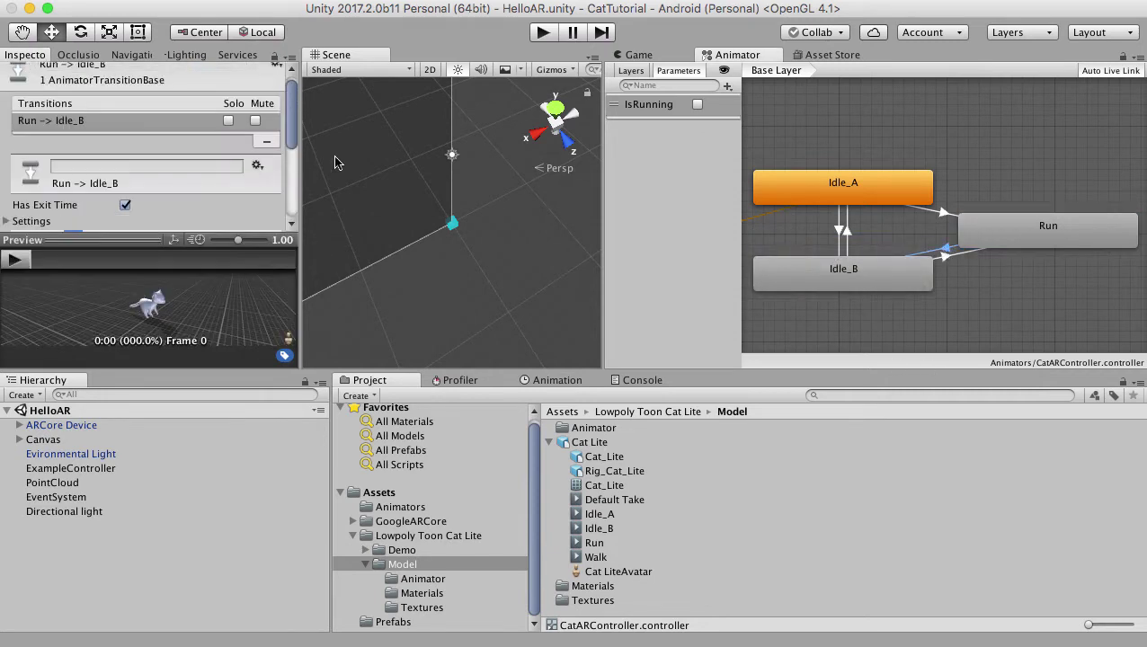
scroll(278, 146, down, 1)
scroll(276, 135, down, 5)
scroll(250, 207, down, 1)
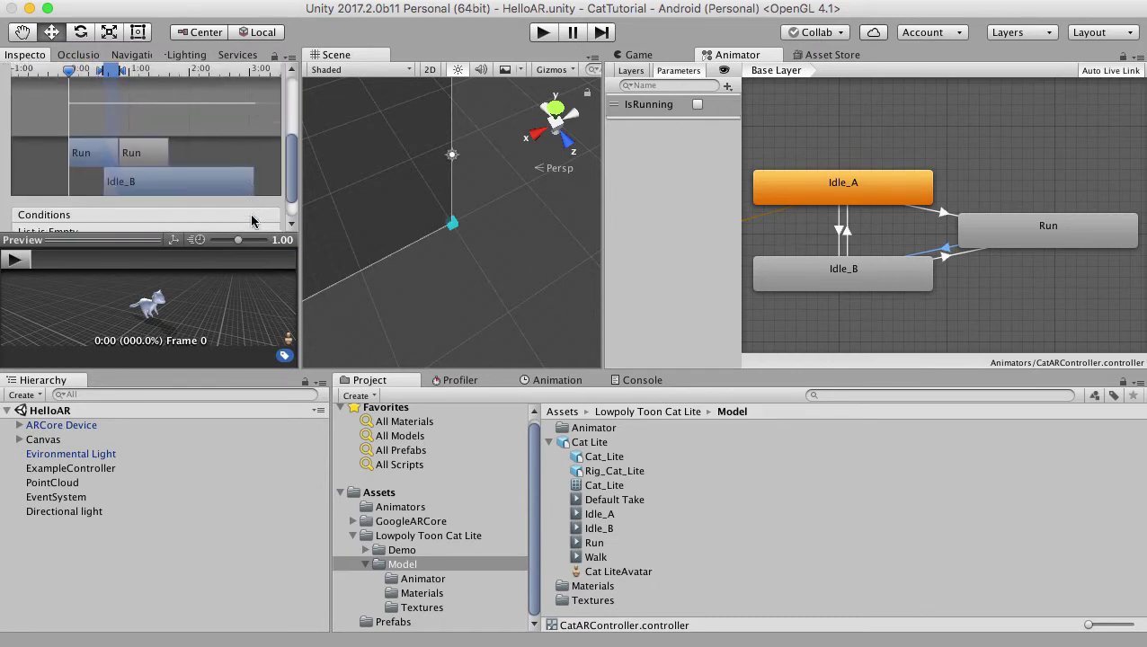
scroll(251, 220, down, 2)
click(244, 214)
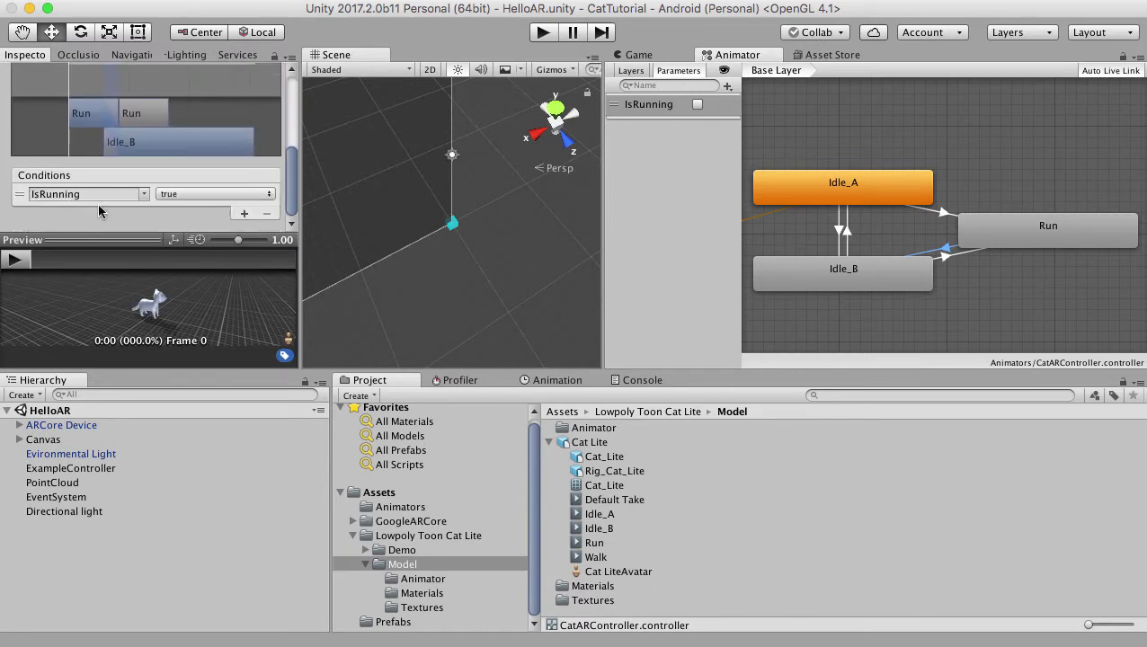
click(208, 194)
click(208, 206)
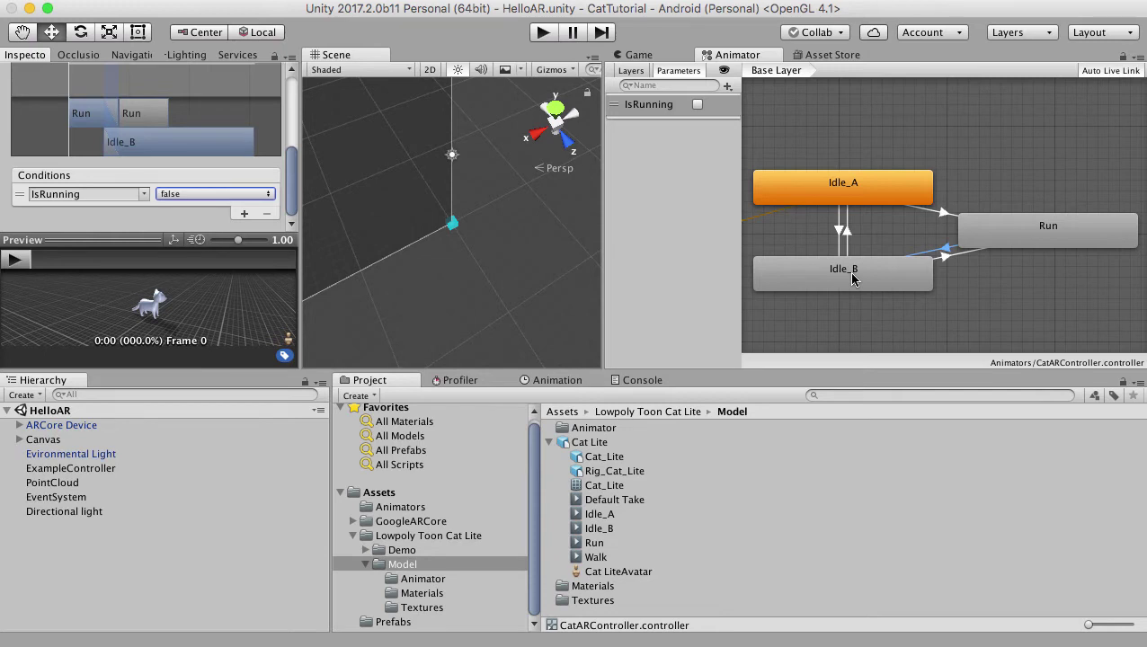
Step: Switch to MonoDevelop and examine the CatMoveTo script's fields and its Update and StartMove methods
click(628, 230)
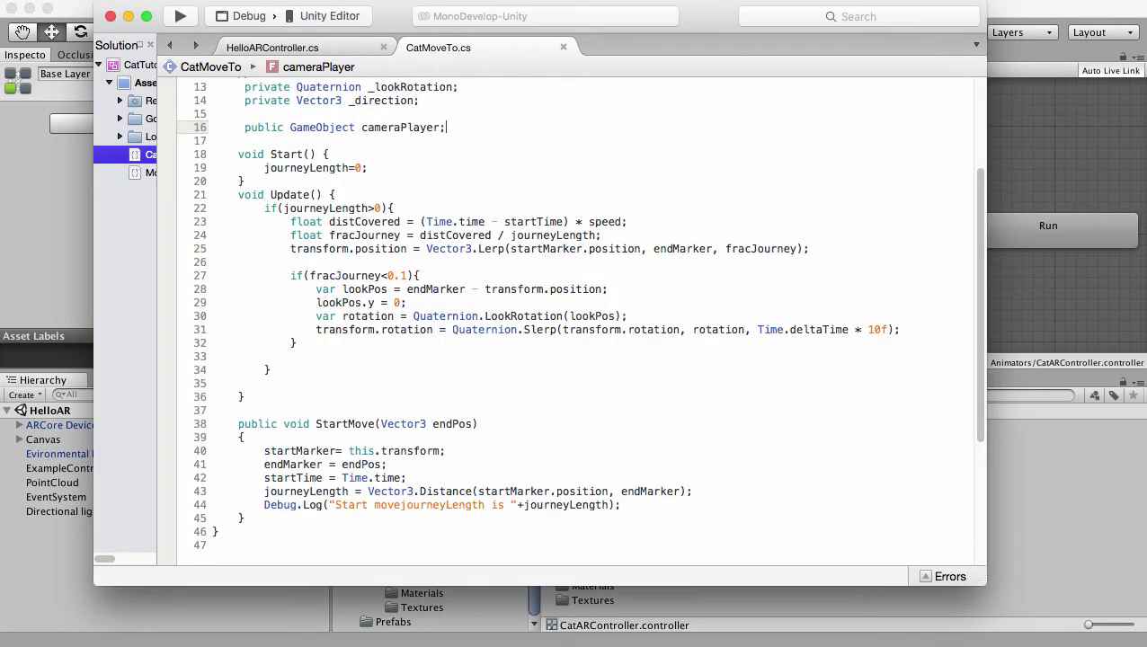
drag(685, 16, 672, 27)
click(654, 316)
scroll(653, 318, up, 4)
scroll(653, 321, down, 2)
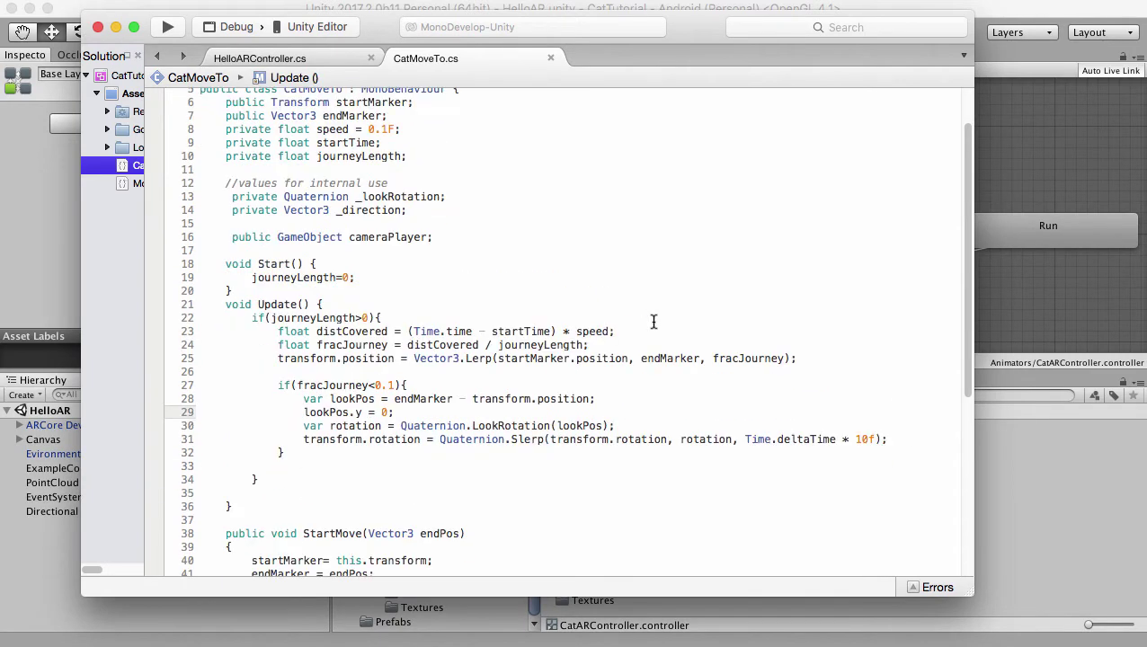
scroll(653, 322, down, 4)
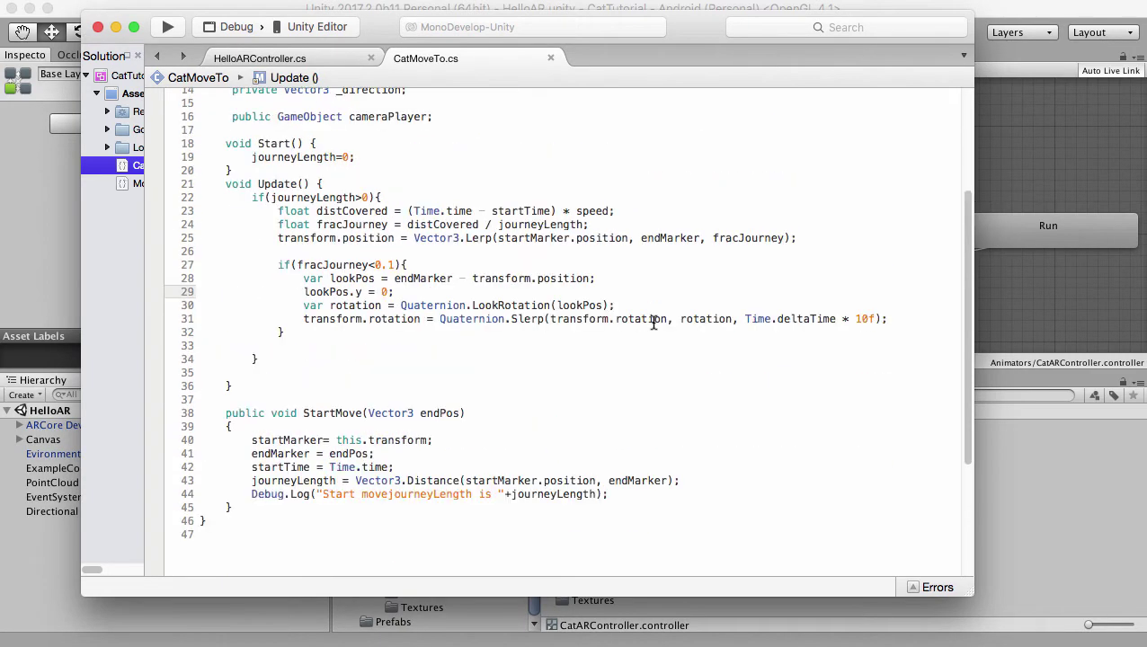
click(237, 426)
drag(300, 414, 634, 426)
scroll(494, 451, up, 2)
scroll(494, 450, down, 2)
click(496, 451)
scroll(497, 451, up, 5)
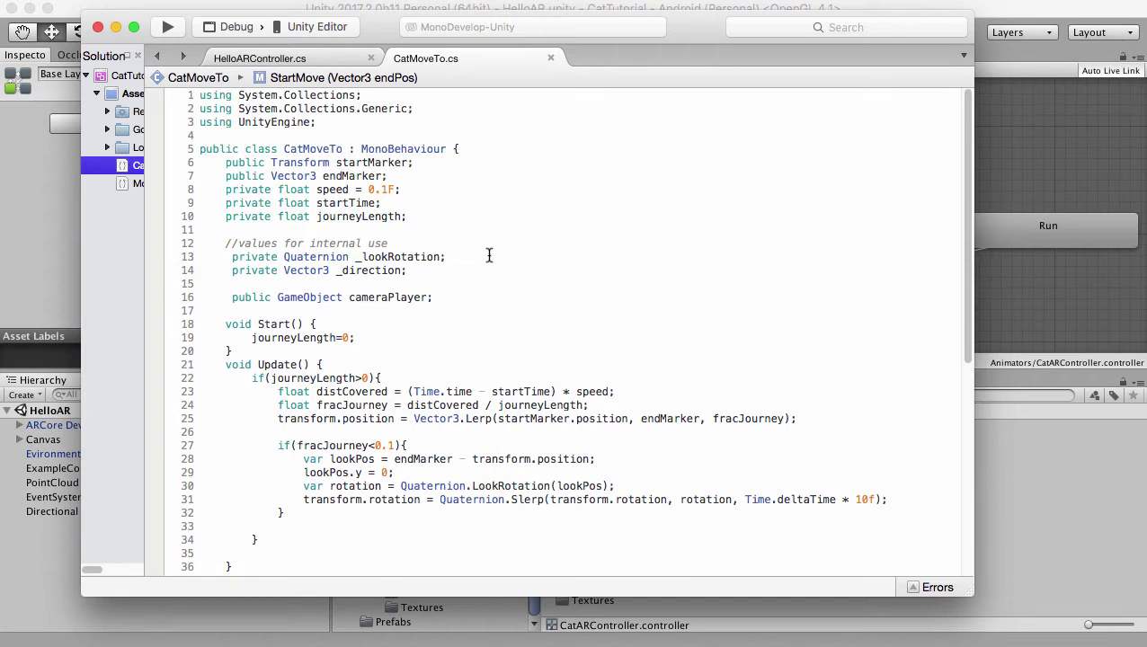
Step: Unindent the _lookRotation, _direction and cameraPlayer declarations in CatMoveTo so they align with the fields above
drag(732, 27, 681, 0)
click(954, 20)
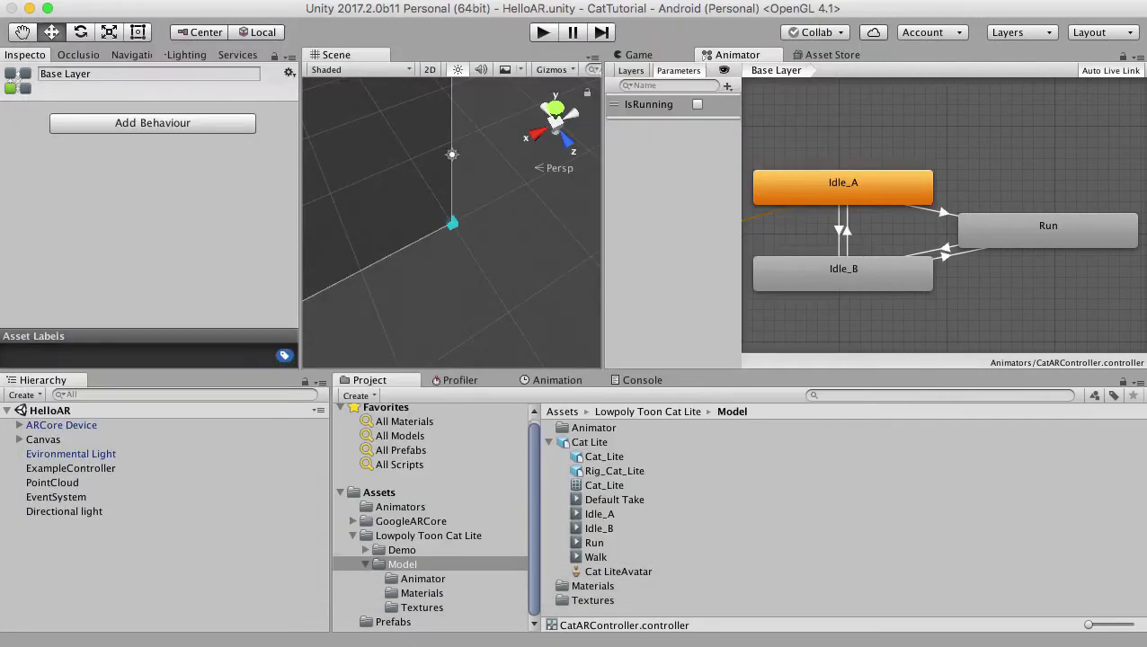
key(super+Tab)
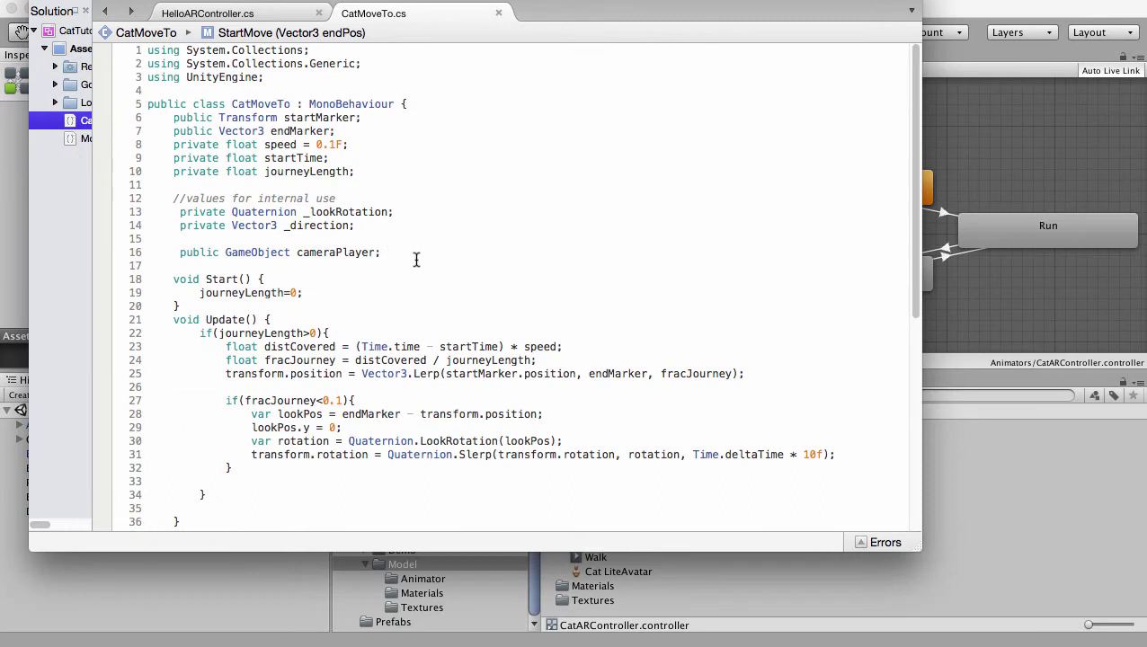
drag(410, 251, 110, 210)
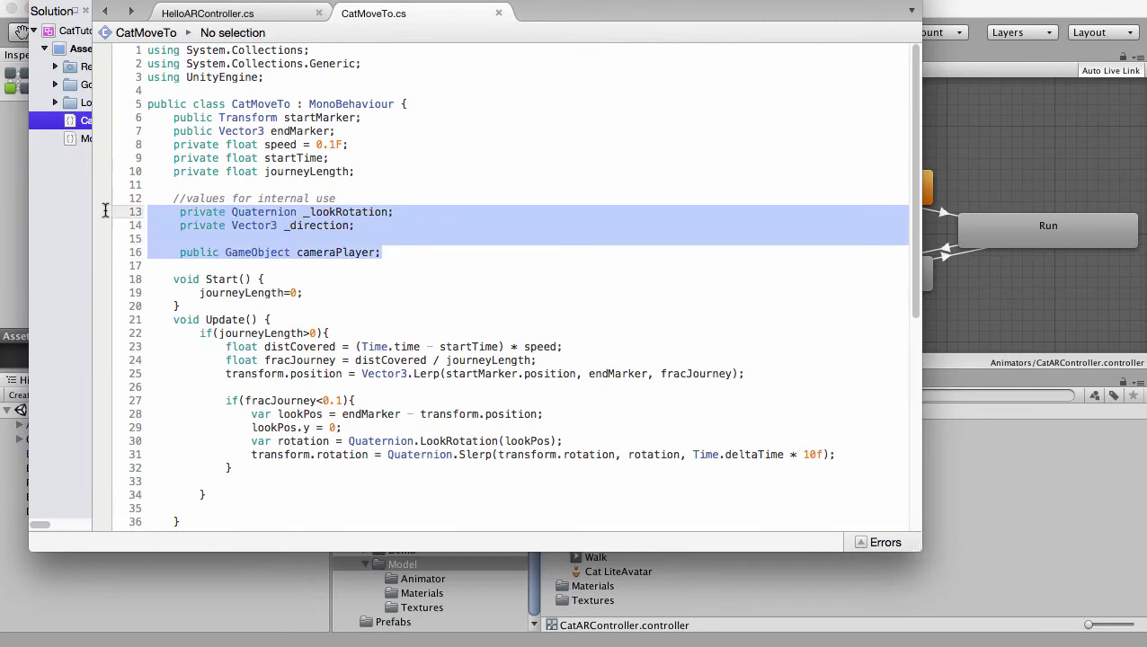
key(shift+Tab)
key(Tab)
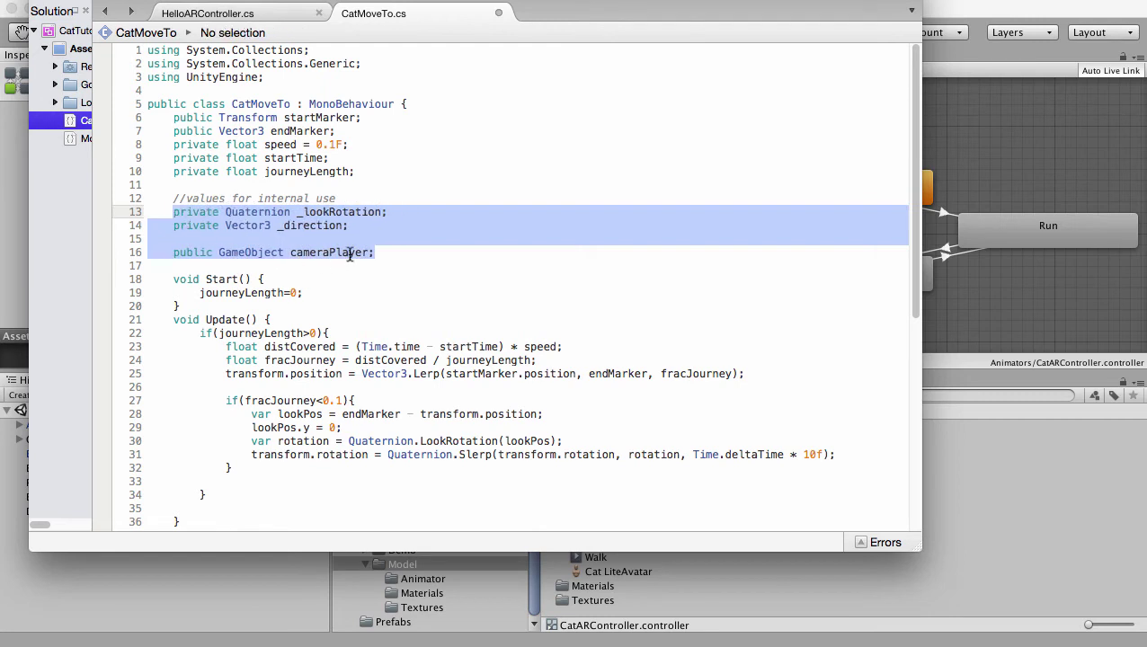
Step: Add the field "private Animator catAnim;" below the cameraPlayer declaration, separated by an empty line
click(368, 251)
key(Return)
key(Return)
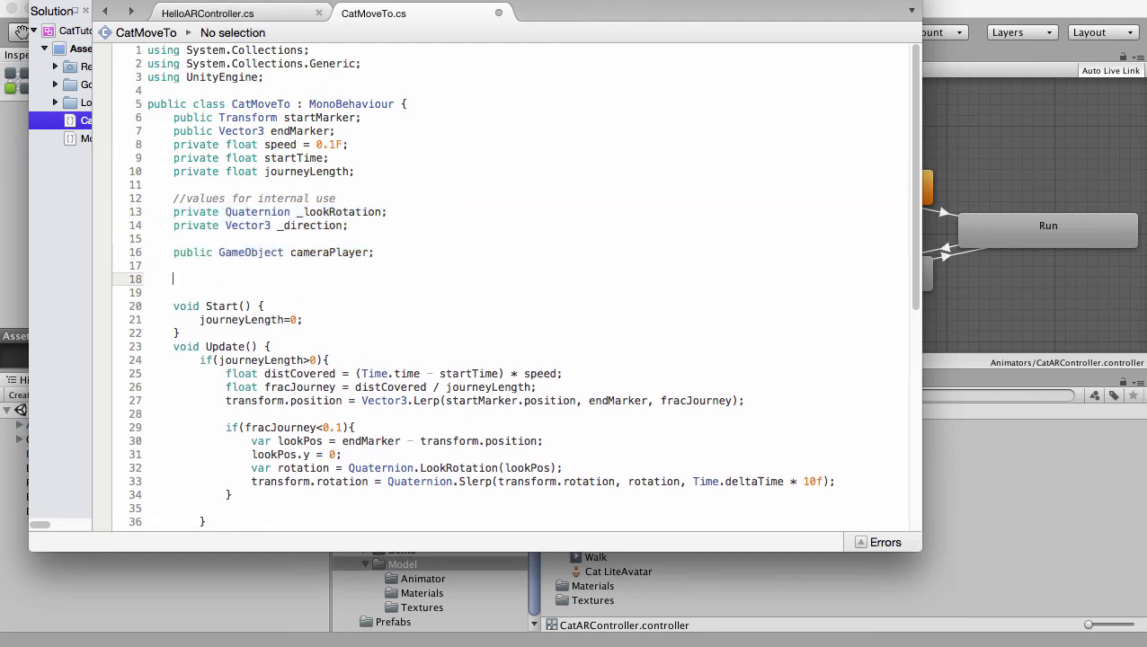
text(private)
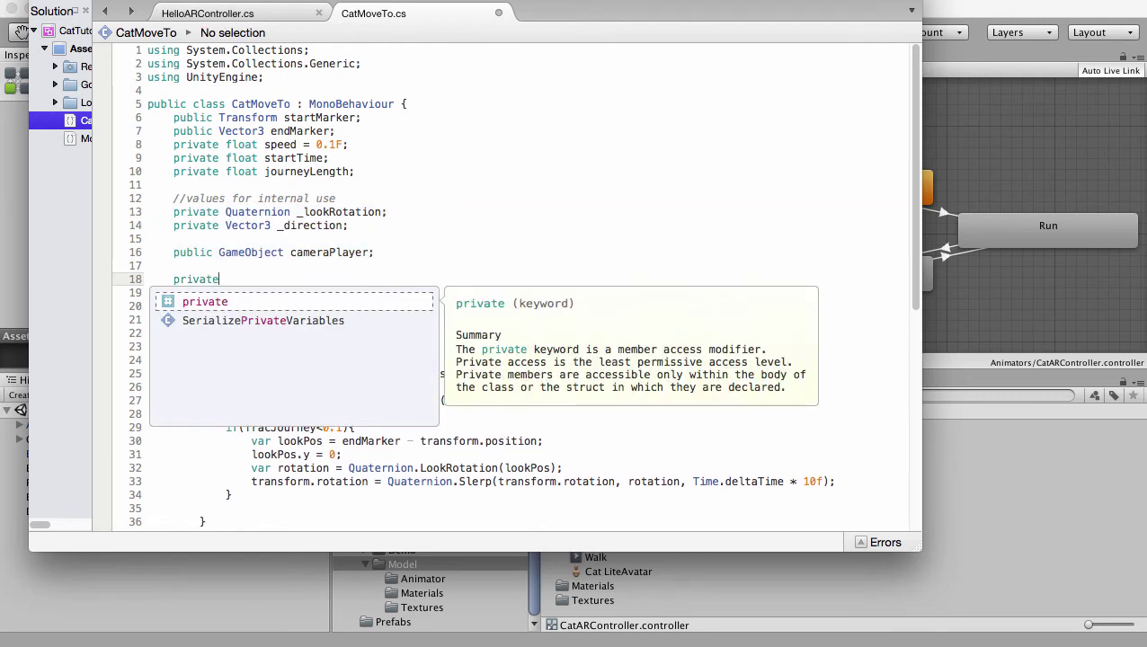
text( Animator a)
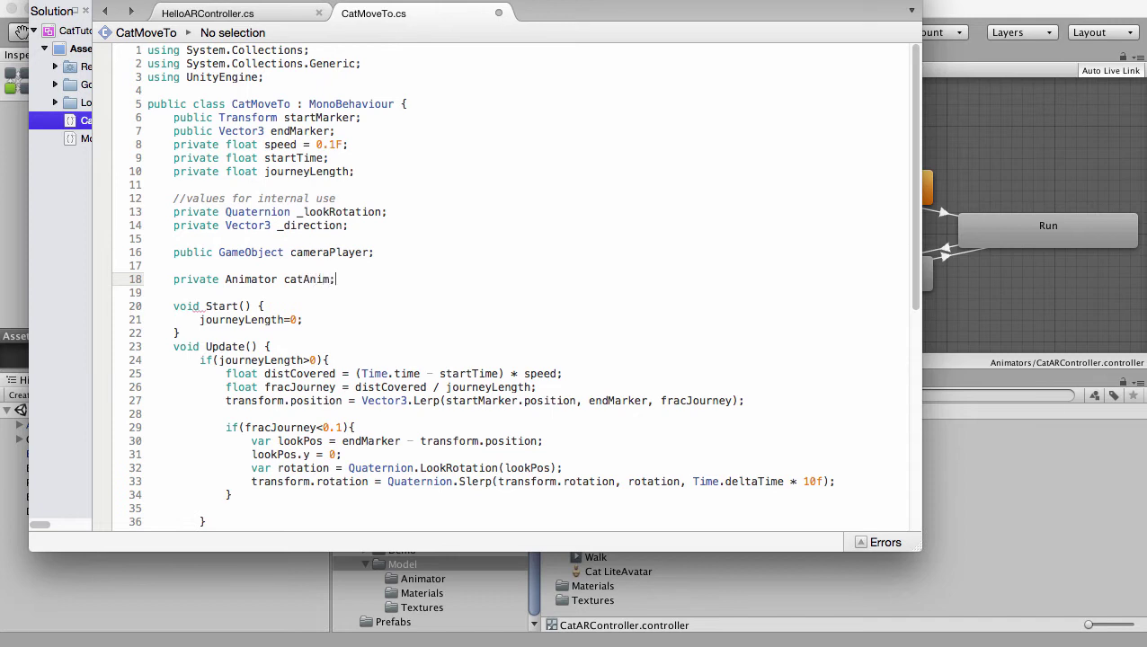
Step: Assign catAnim = GetComponent<Animator>(); at the end of the Start method and save the script
click(317, 314)
key(Return)
text(catAnim)
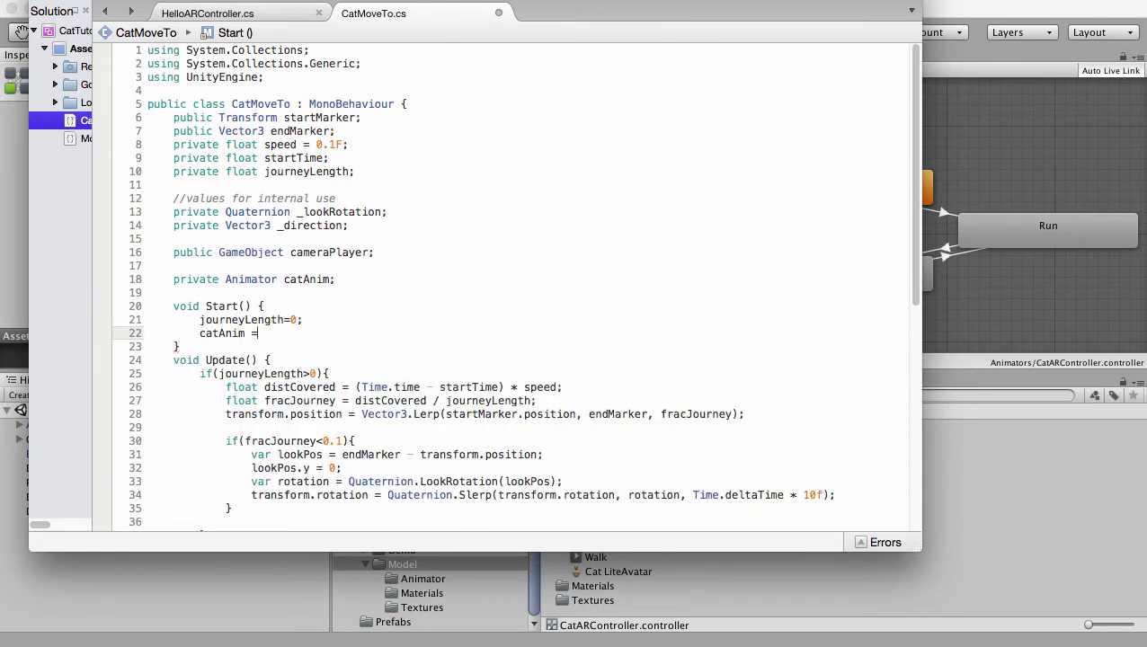
text( = getCO)
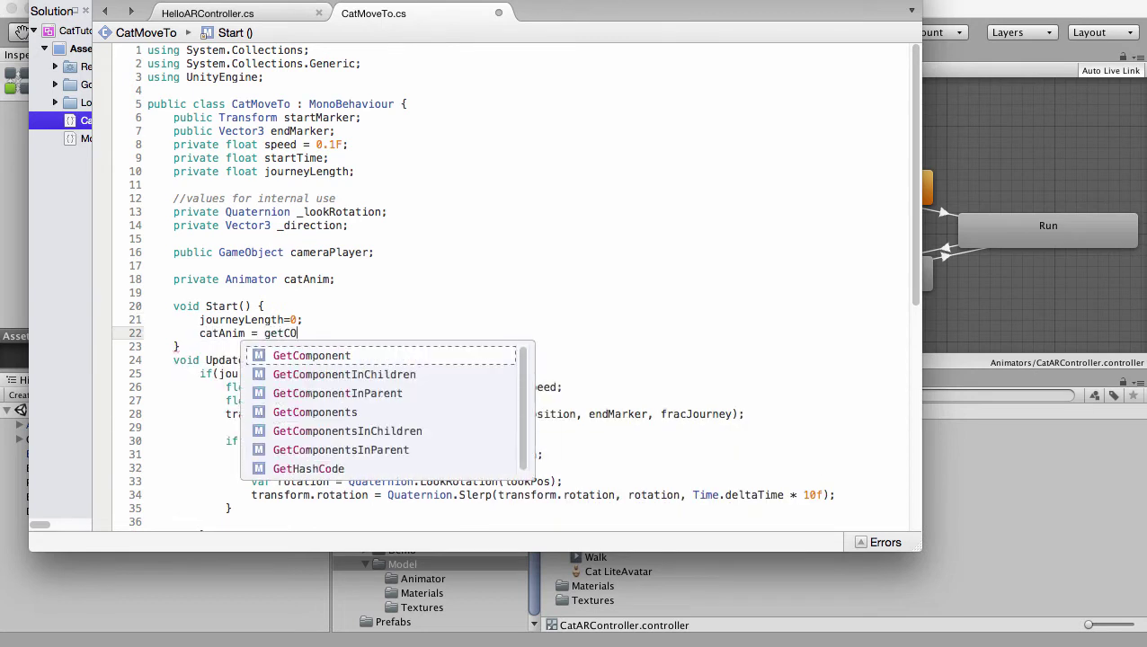
key(Return)
text(<Ani)
key(Return)
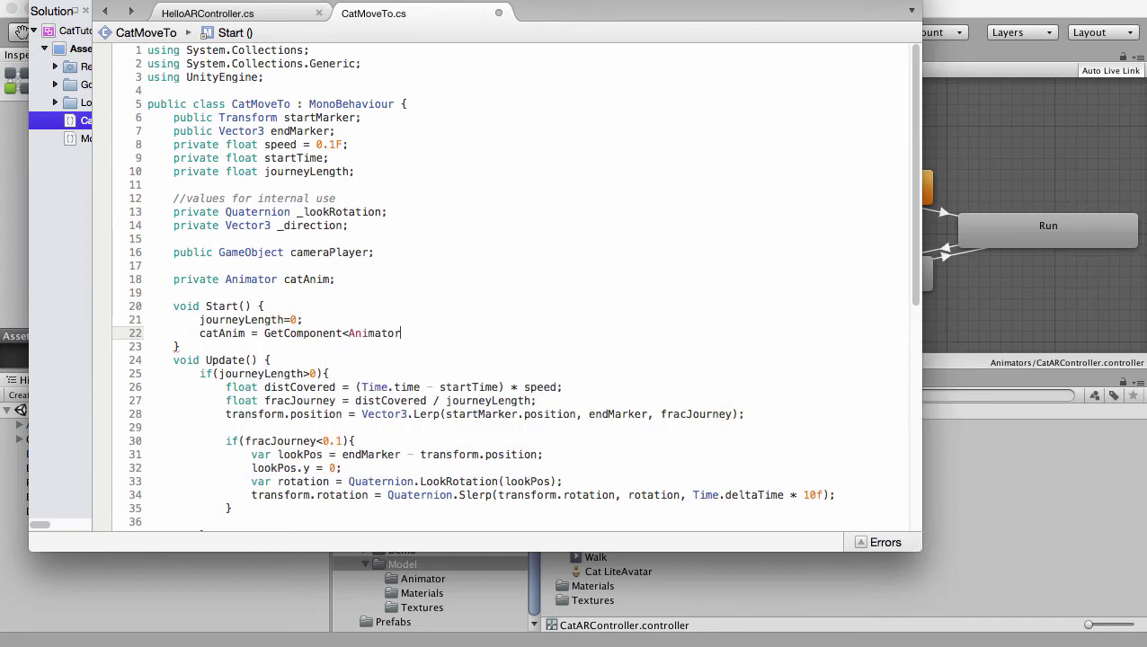
text(>();)
key(super+s)
Step: Insert catAnim.SetBool("IsRunning",true); as the first statement of the StartMove method
scroll(612, 335, down, 5)
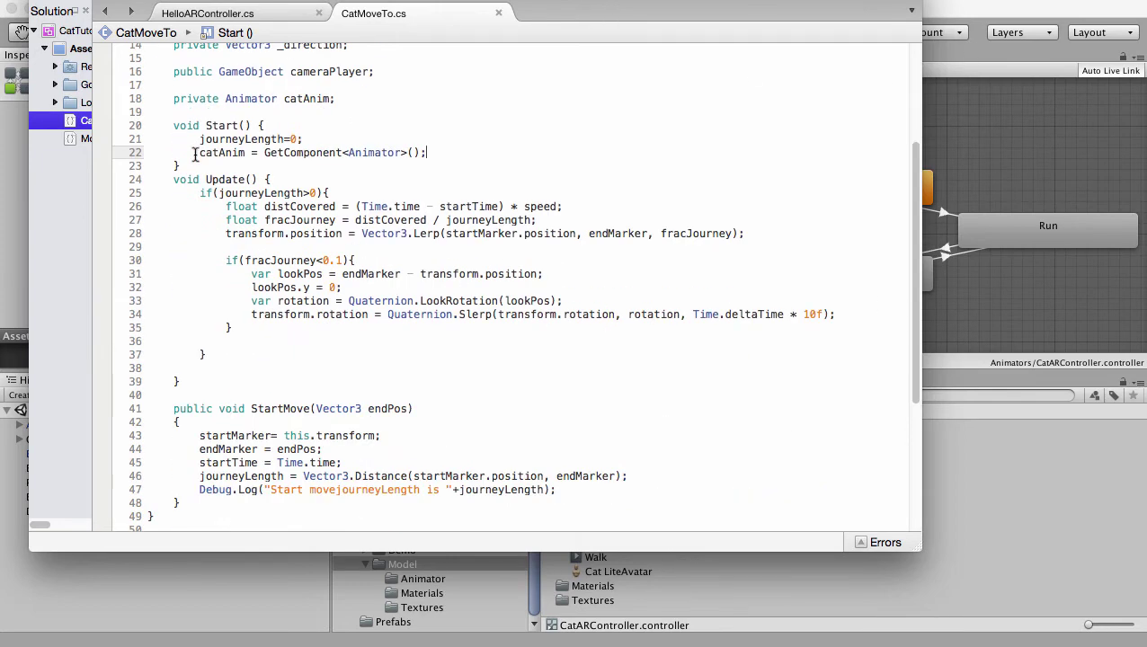
drag(200, 153, 244, 153)
key(super+c)
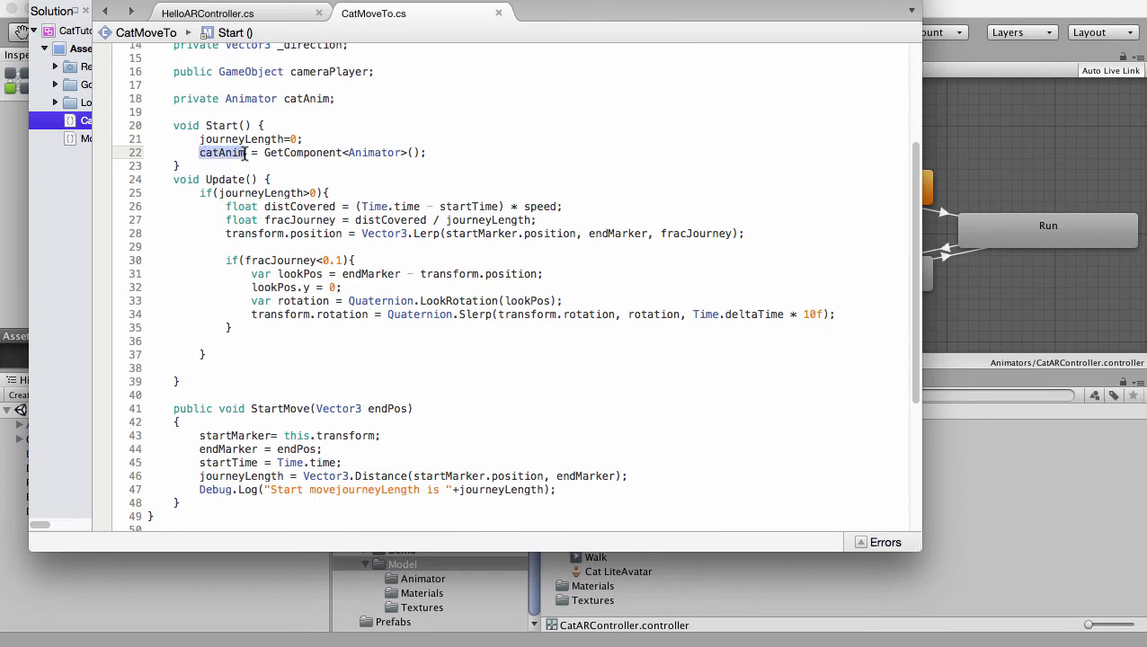
click(367, 409)
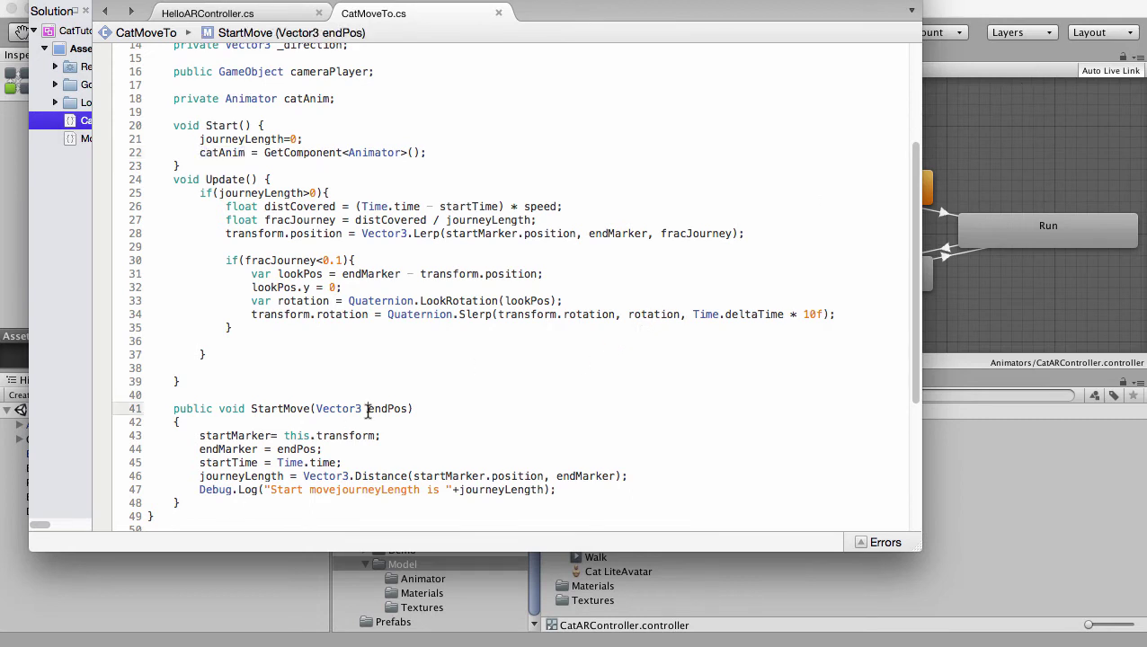
click(372, 427)
key(Return)
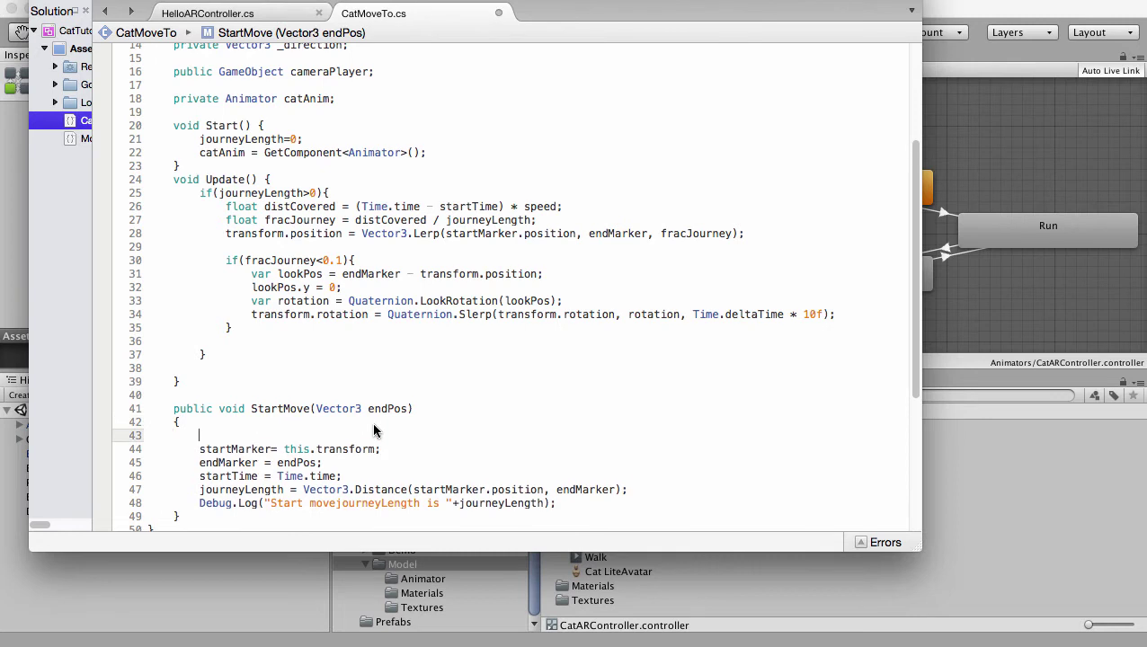
key(super+v)
text(.SetBool)
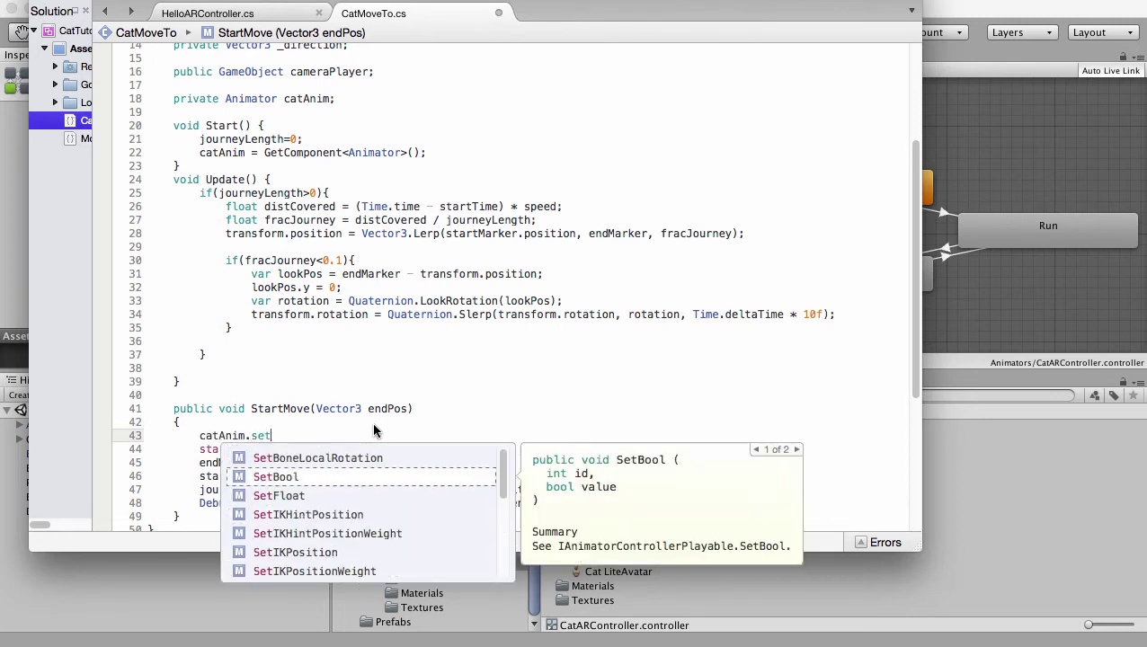
key(Return)
text(()
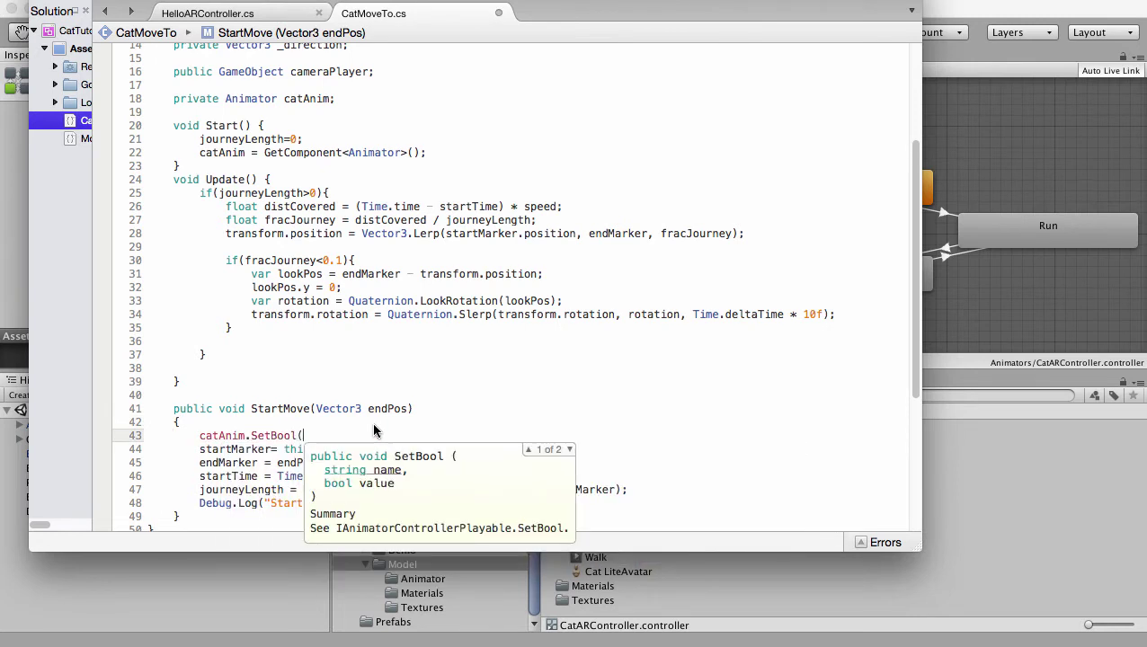
text("IsRu)
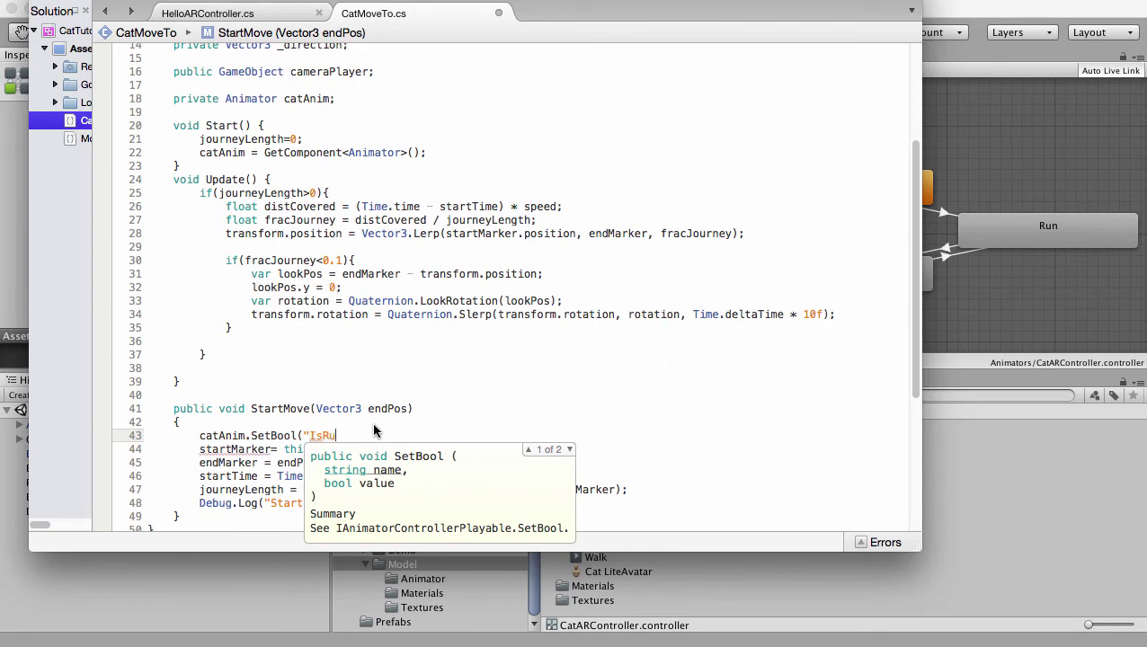
text(nning", t)
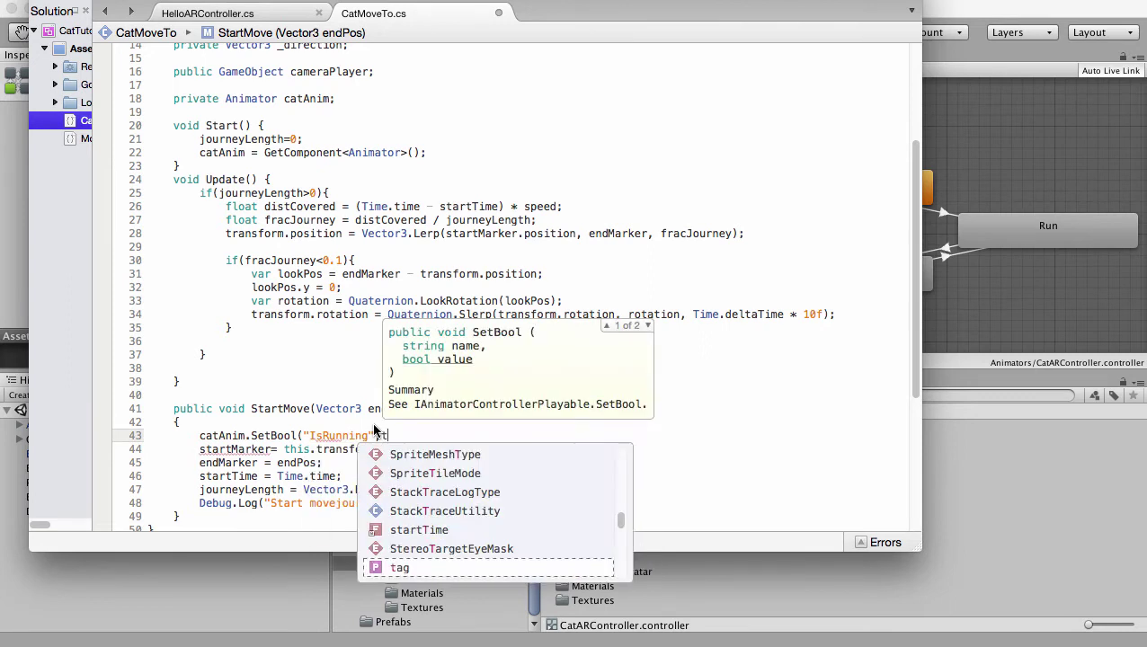
text(rue);)
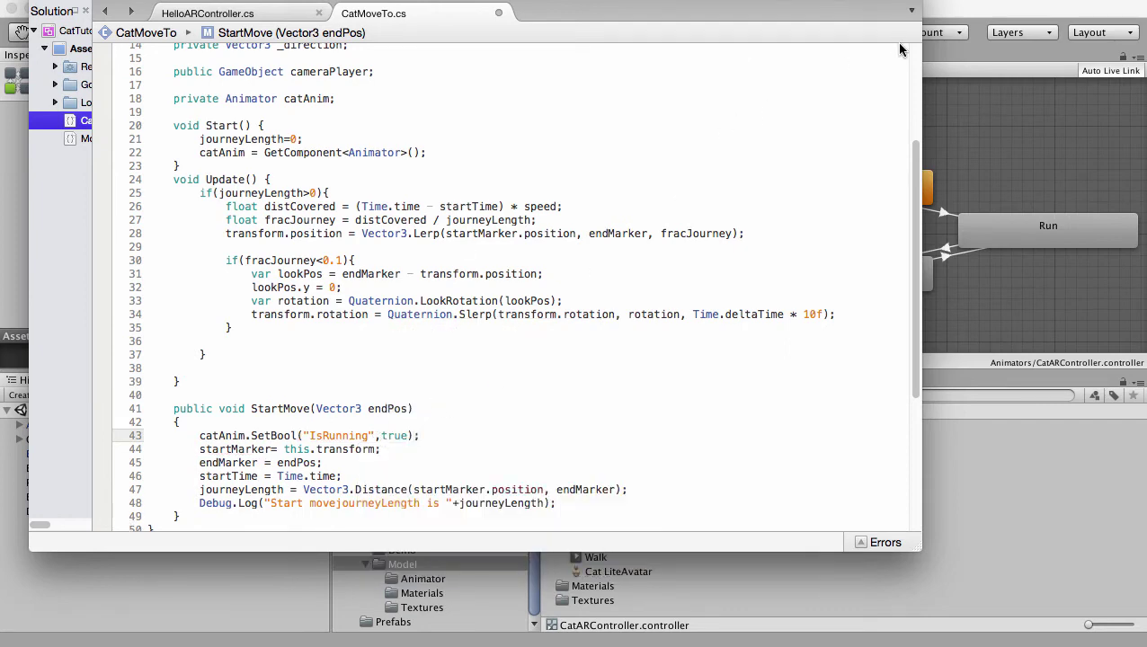
Step: Compare the SetBool call in StartMove with the IsRunning parameter and the Idle_A to Run transition in Unity's Animator
click(933, 22)
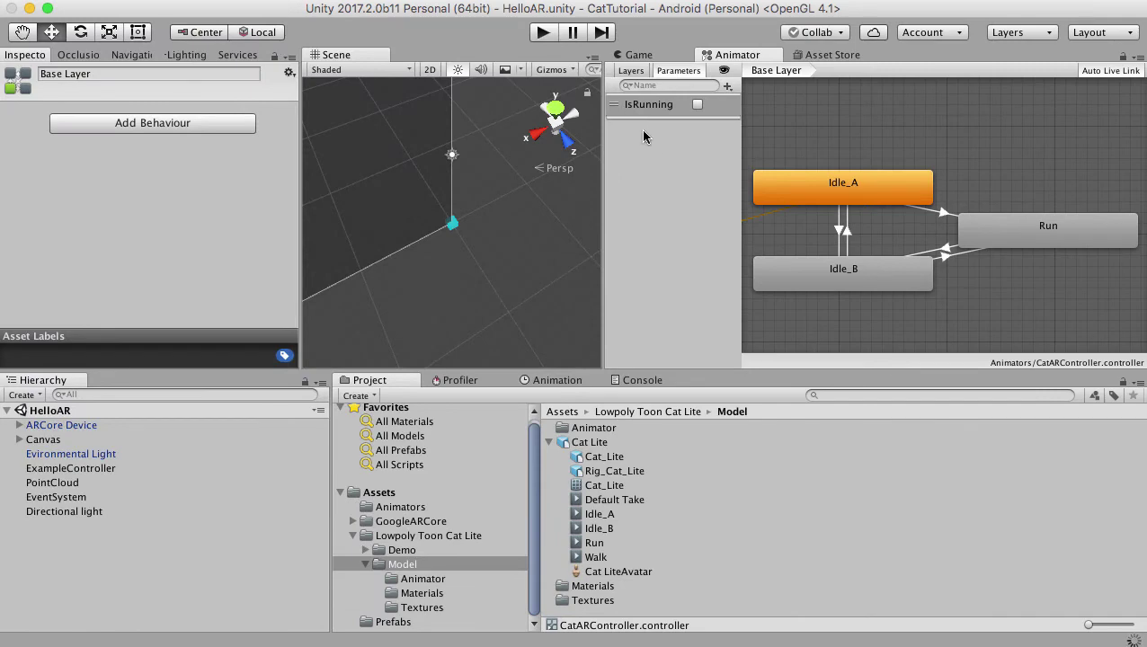
key(super+Tab)
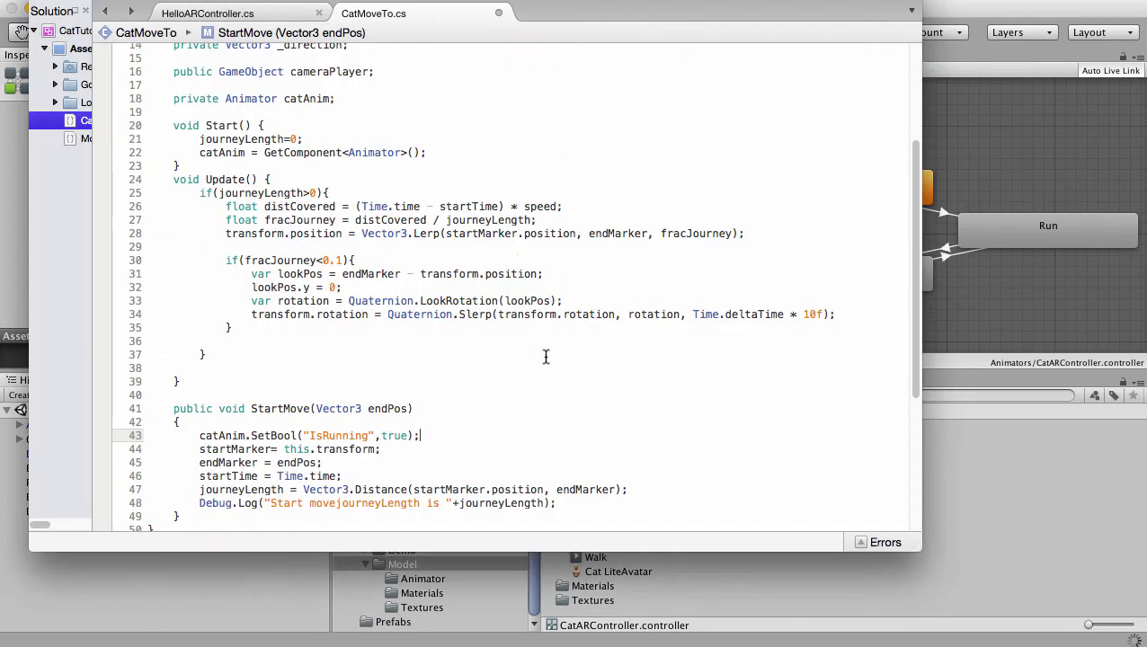
drag(199, 436, 461, 436)
click(362, 460)
scroll(434, 444, down, 2)
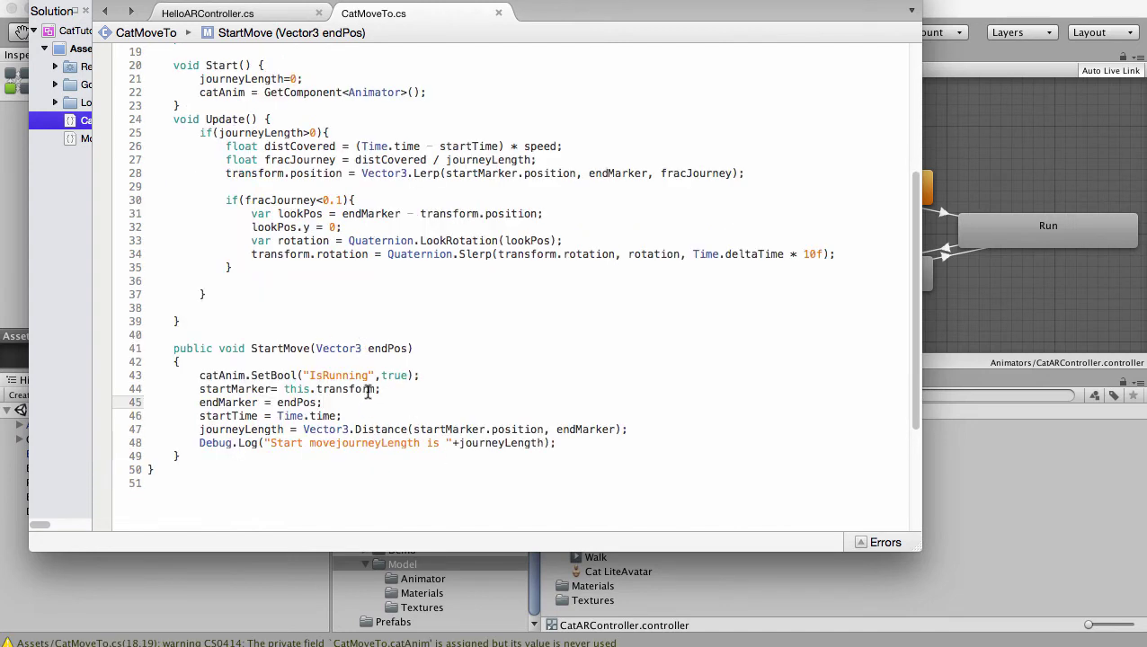
click(192, 375)
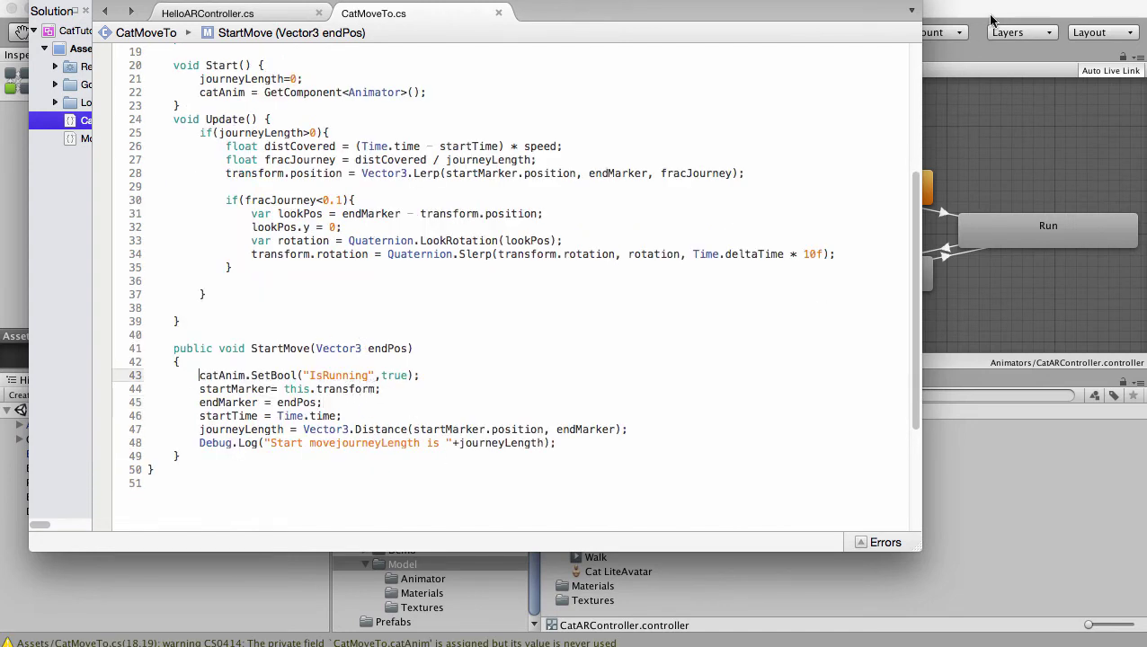
click(991, 20)
click(941, 215)
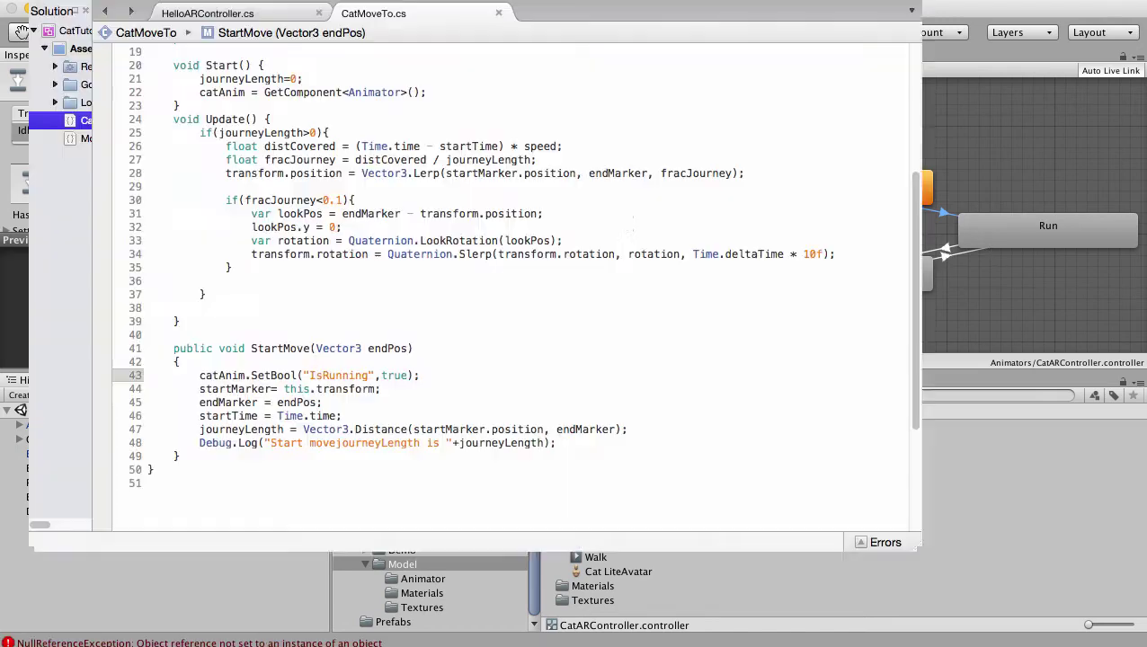
Step: Switch back to MonoDevelop and delete the empty line before the closing brace of Update's if(journeyLength>0) block
key(super+Tab)
click(603, 329)
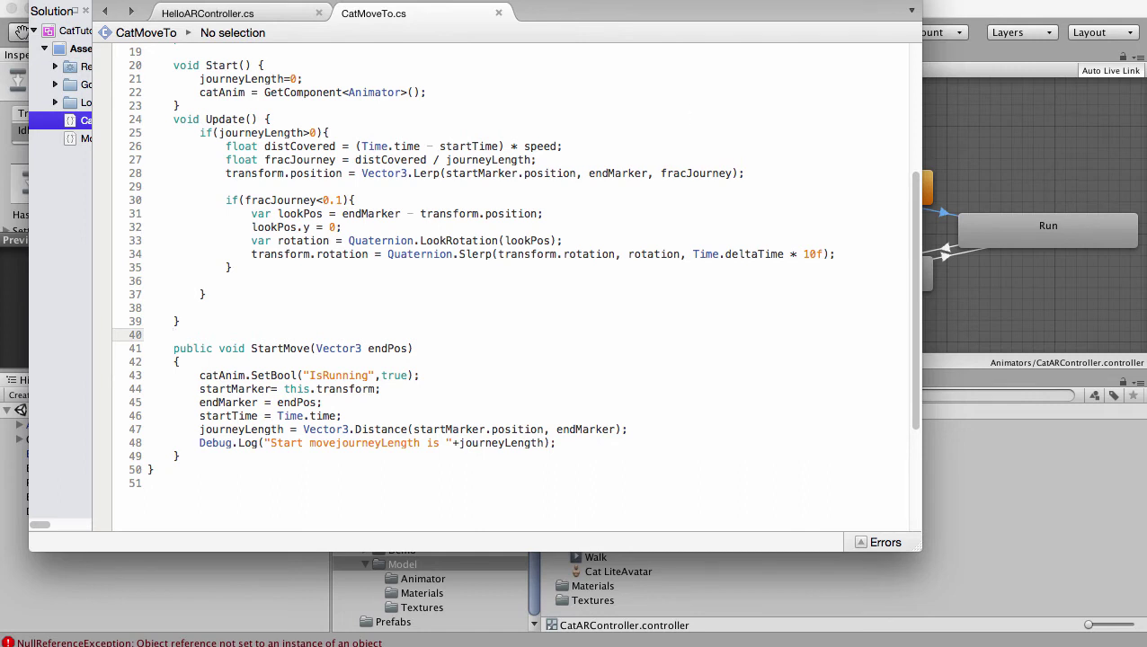
click(203, 320)
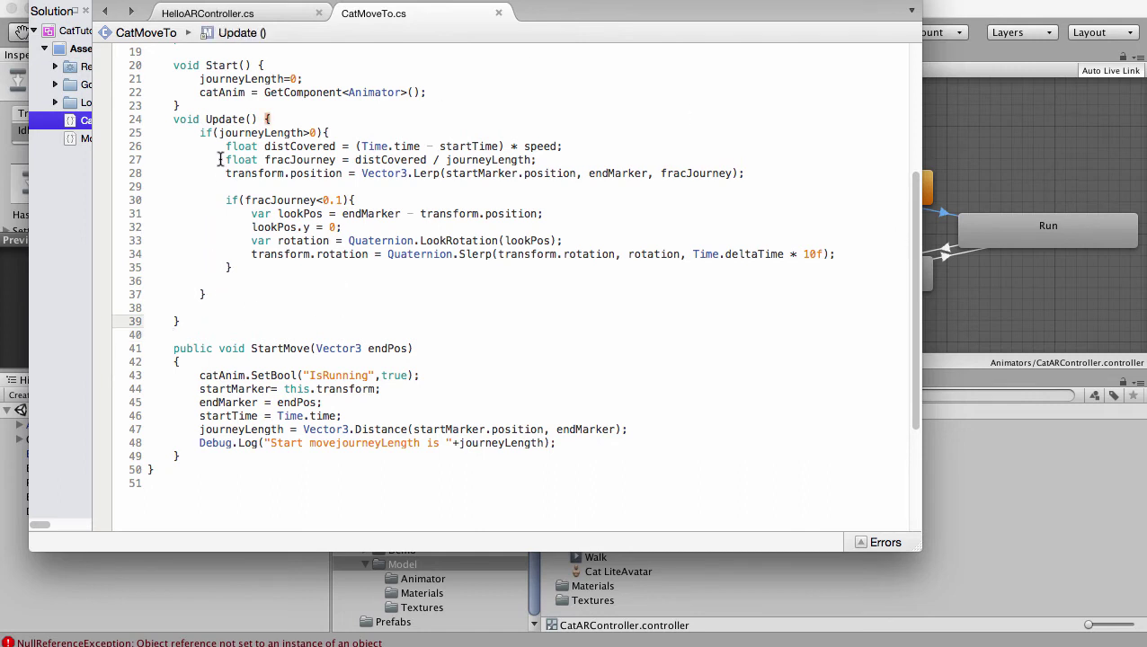
click(222, 280)
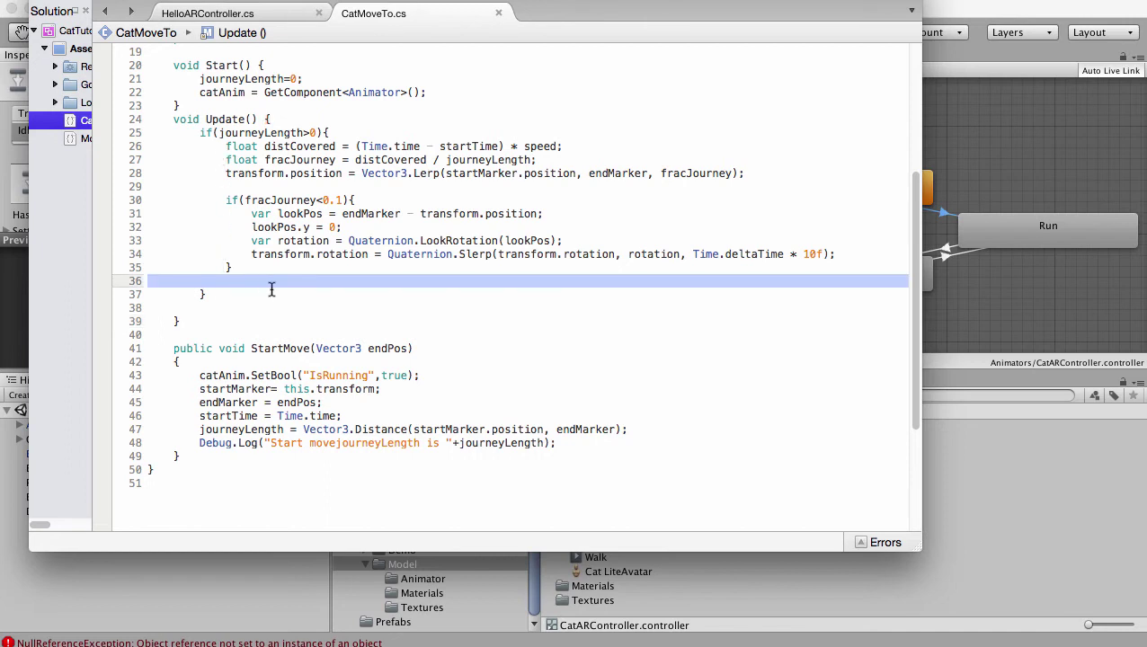
key(Delete)
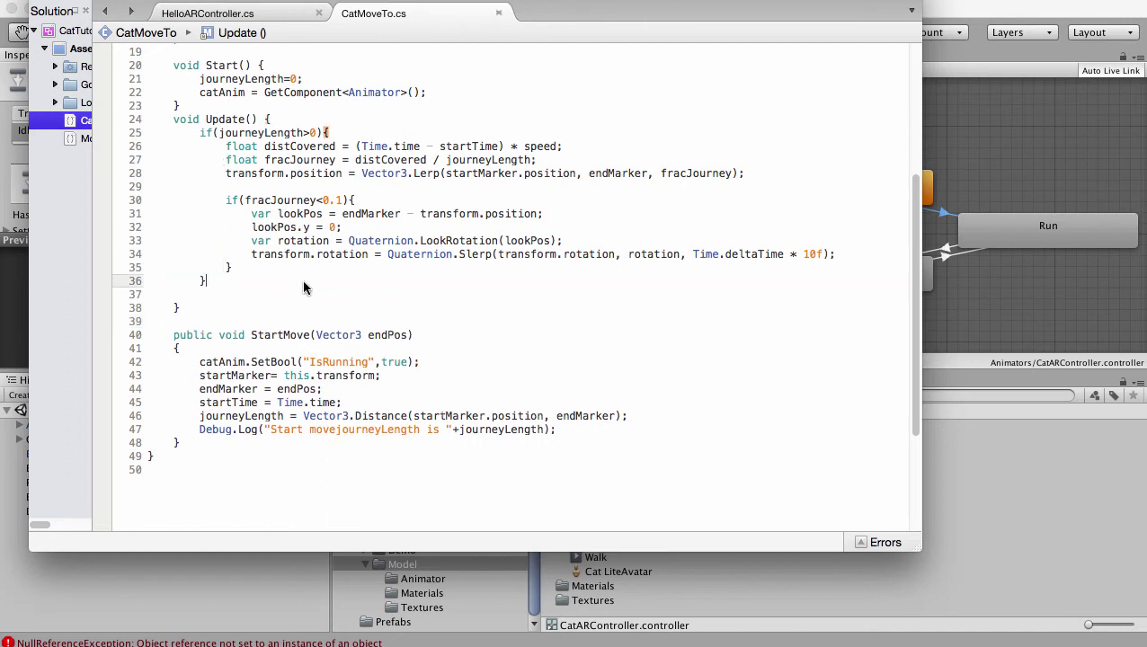
Step: Search the script for journeyLength, examine where it is used, and close the search
drag(218, 133, 300, 132)
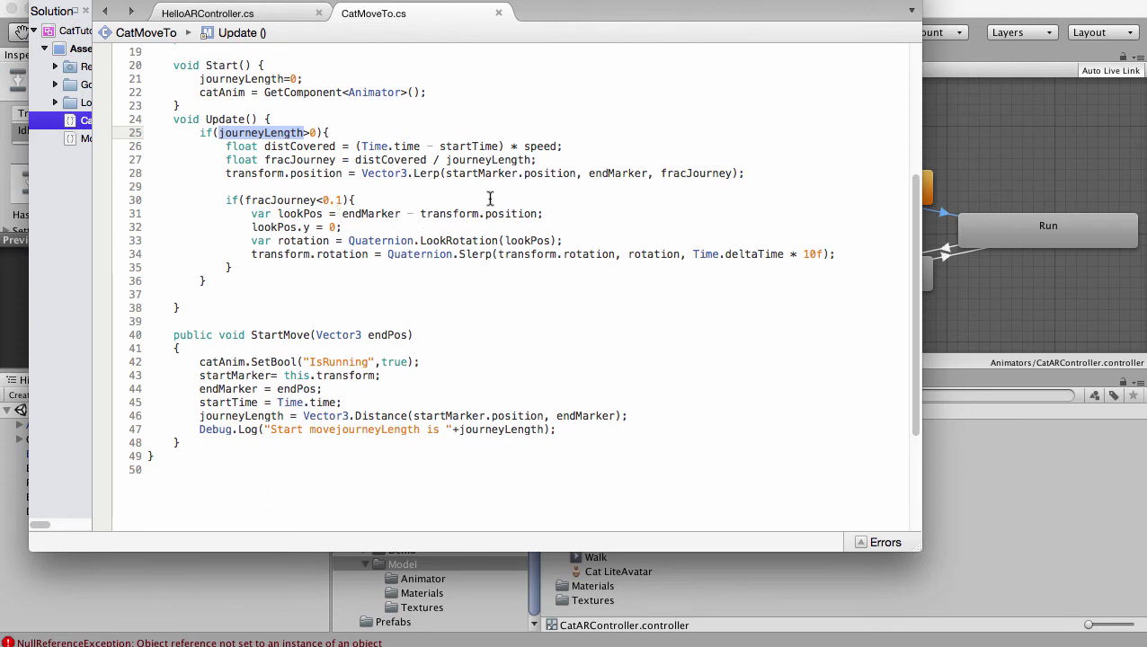
key(super+f)
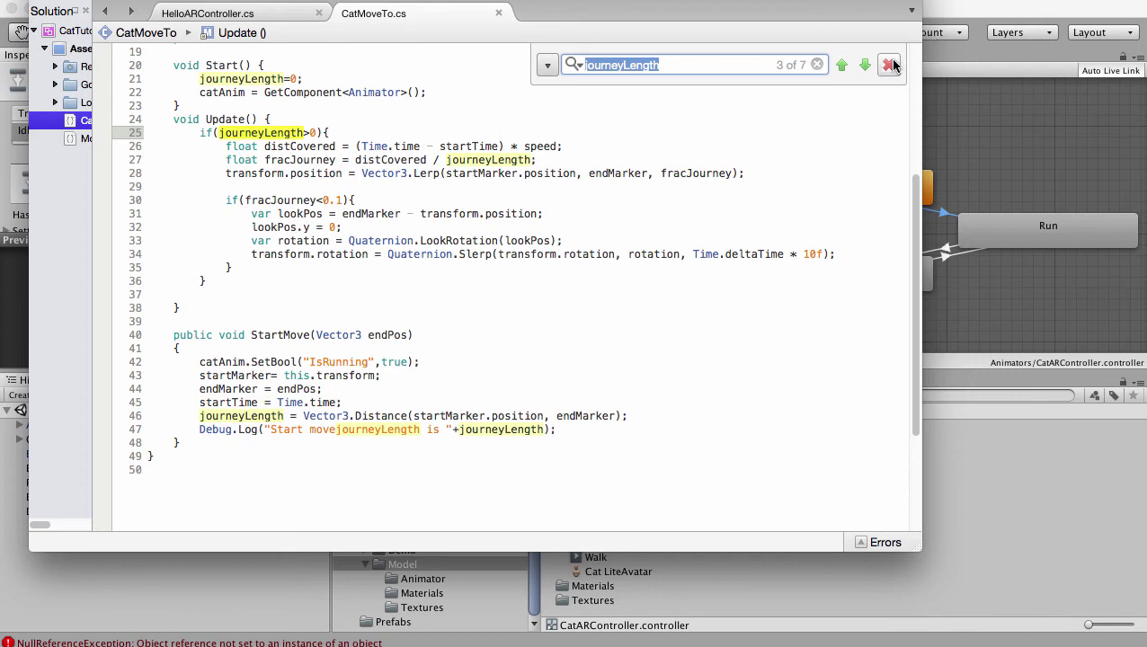
click(262, 402)
click(200, 405)
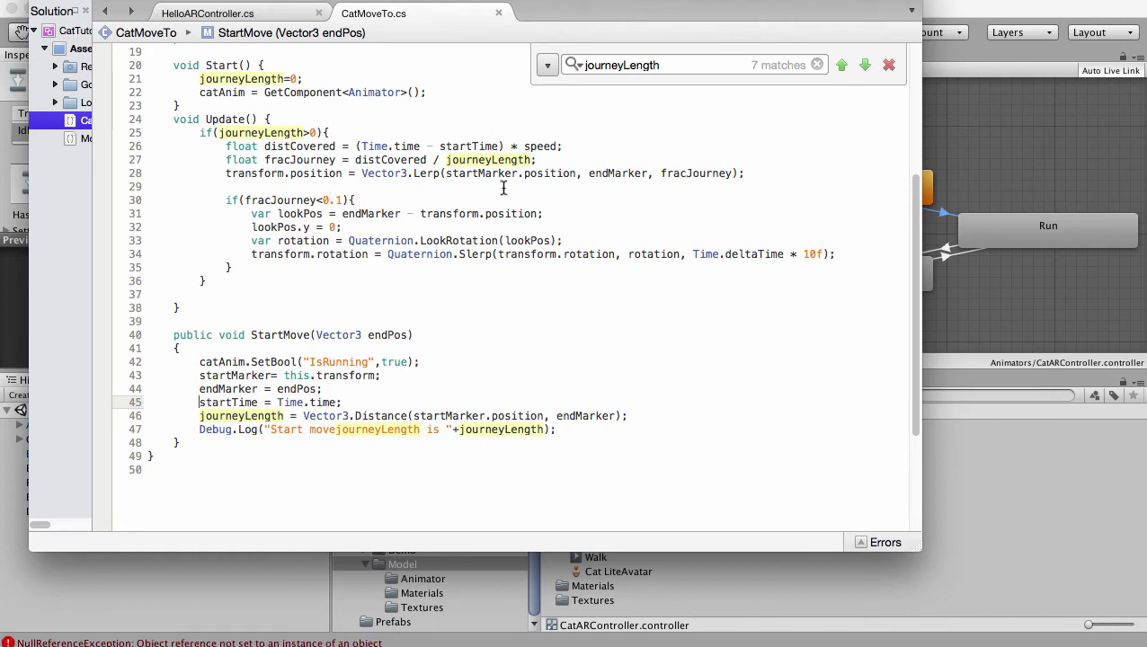
click(889, 65)
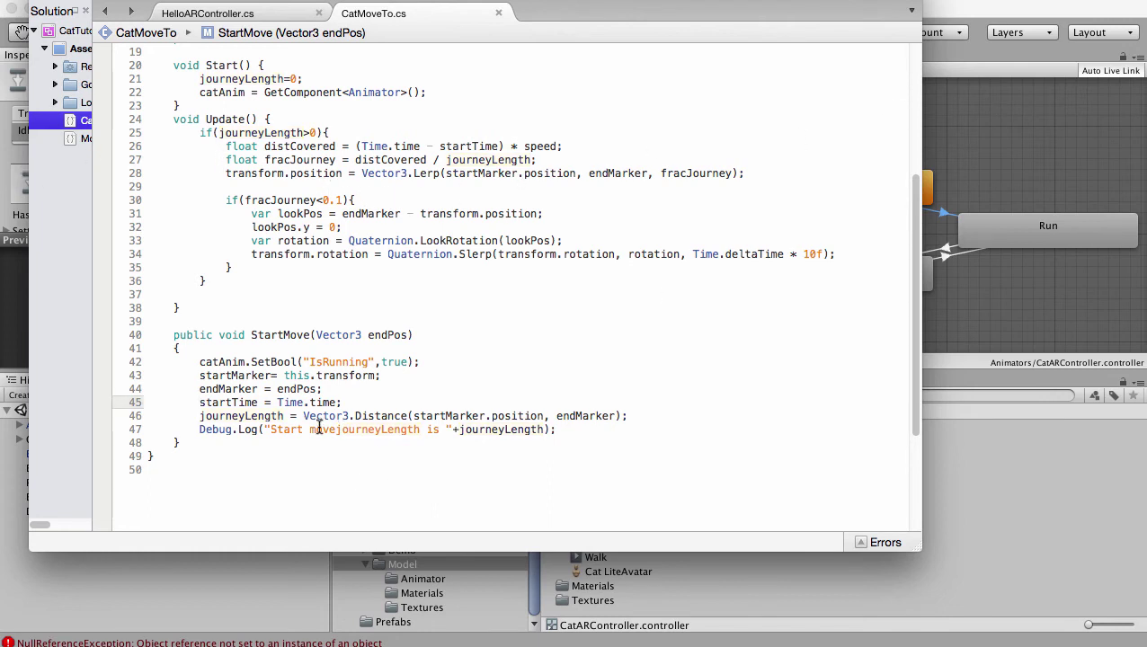
Step: Below Update's journeyLength block, add an if(Vector3.Distance(startMarker.position, endMarker)<0.1){ } block, reusing the distance expression copied from StartMove
drag(304, 417, 614, 411)
right_click(614, 411)
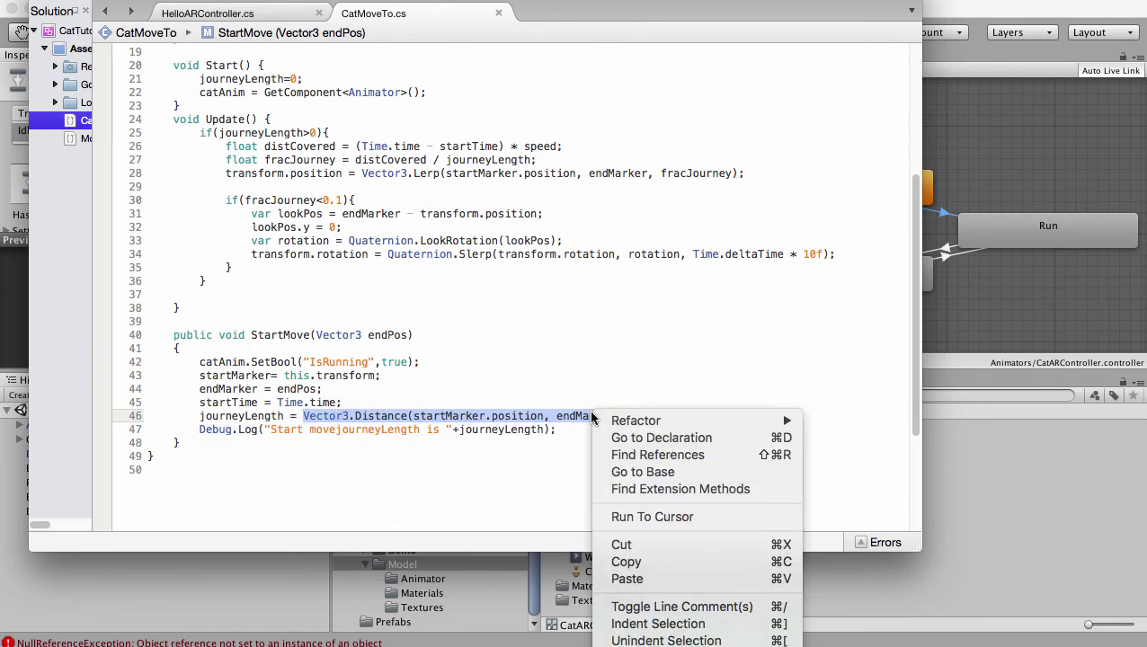
click(636, 563)
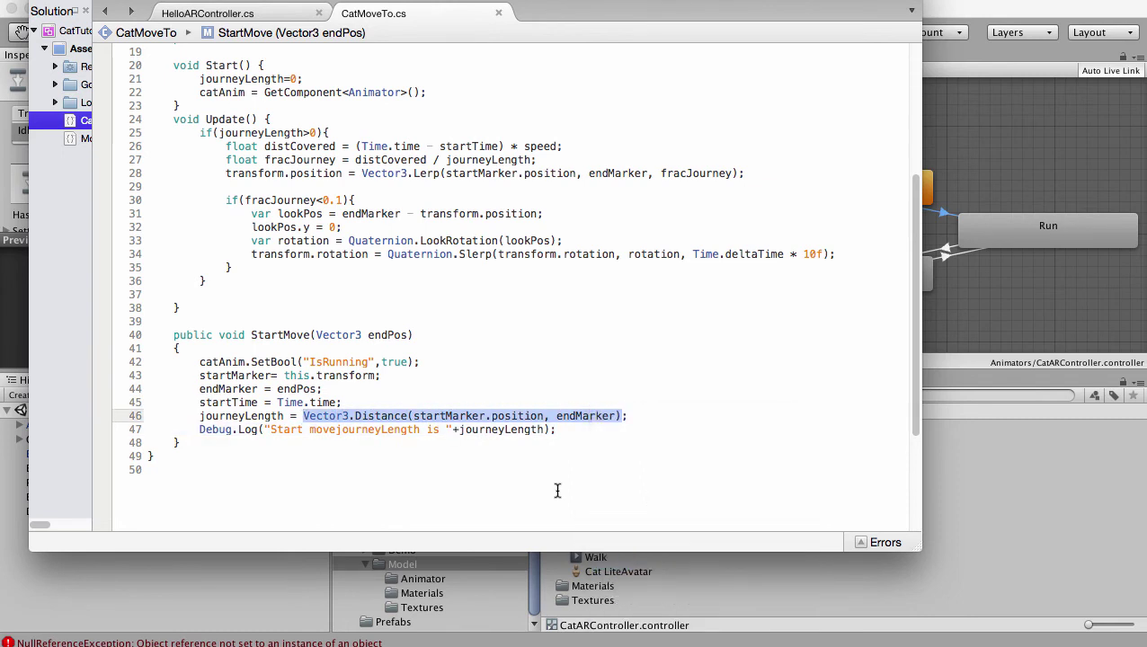
click(231, 284)
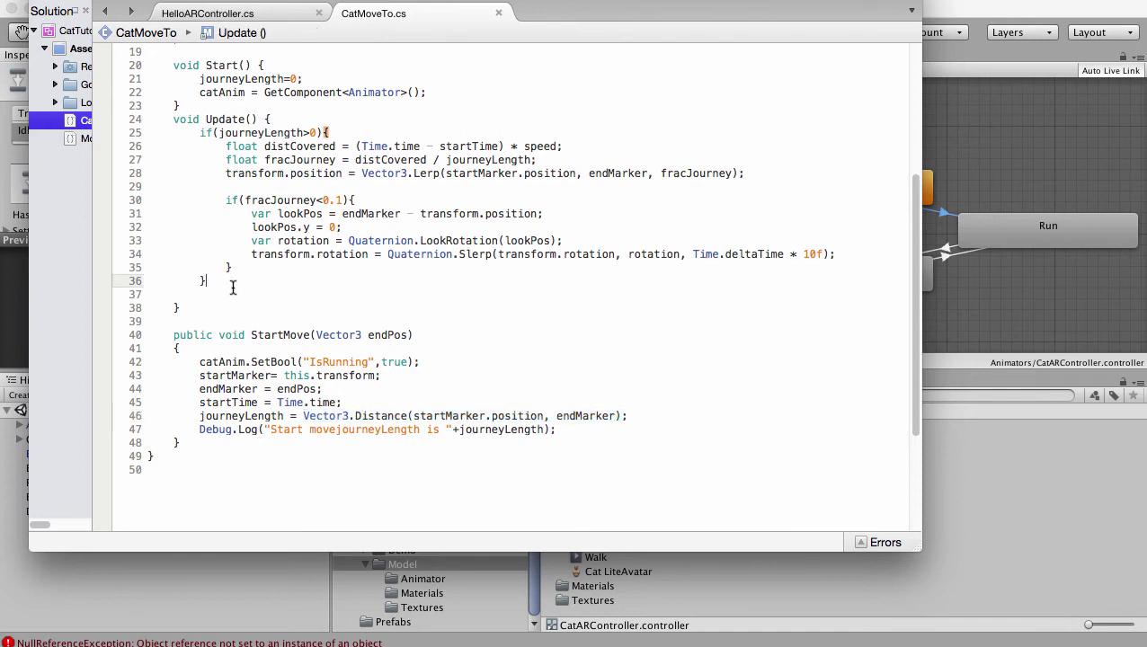
key(Return)
key(Return)
text(if()
key(super+v)
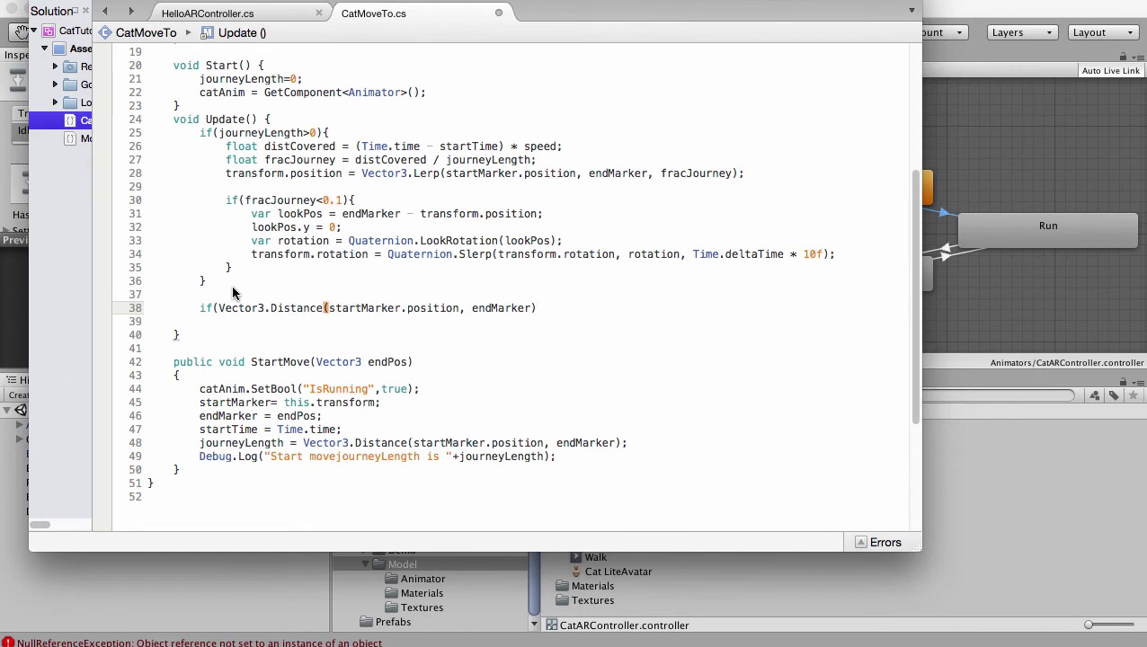
text(<0.1){)
key(Return)
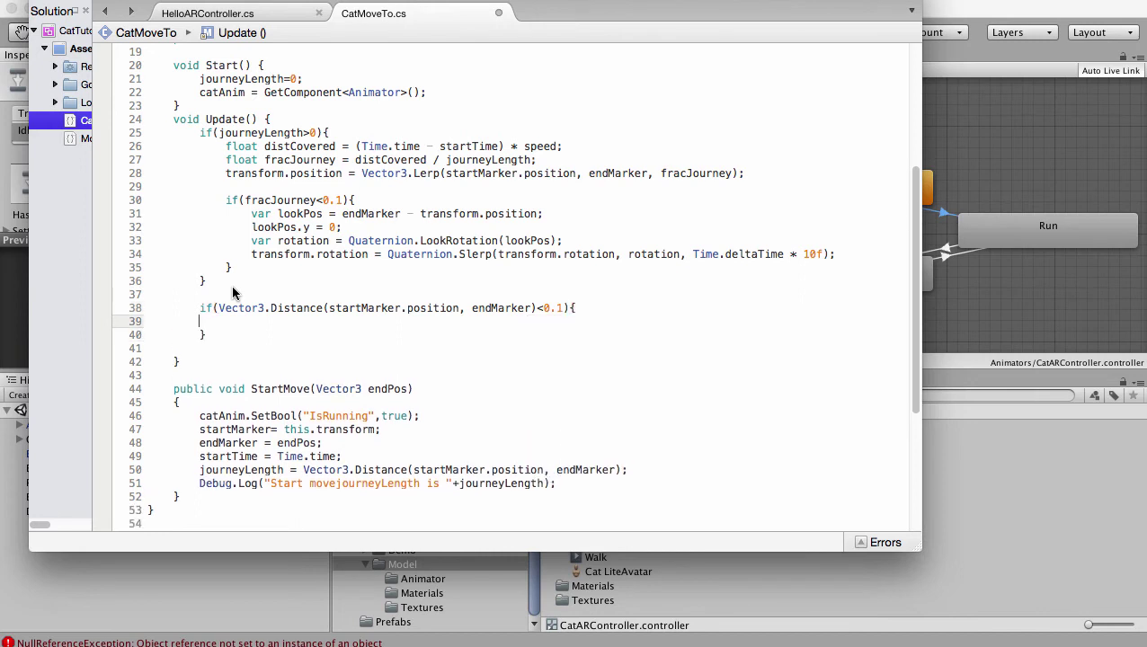
Step: Inside the new distance check, write catAnim.SetBool("IsRunning",false); and save the CatMoveTo script
text(anim)
key(BackSpace)
key(BackSpace)
key(BackSpace)
key(BackSpace)
text(cat)
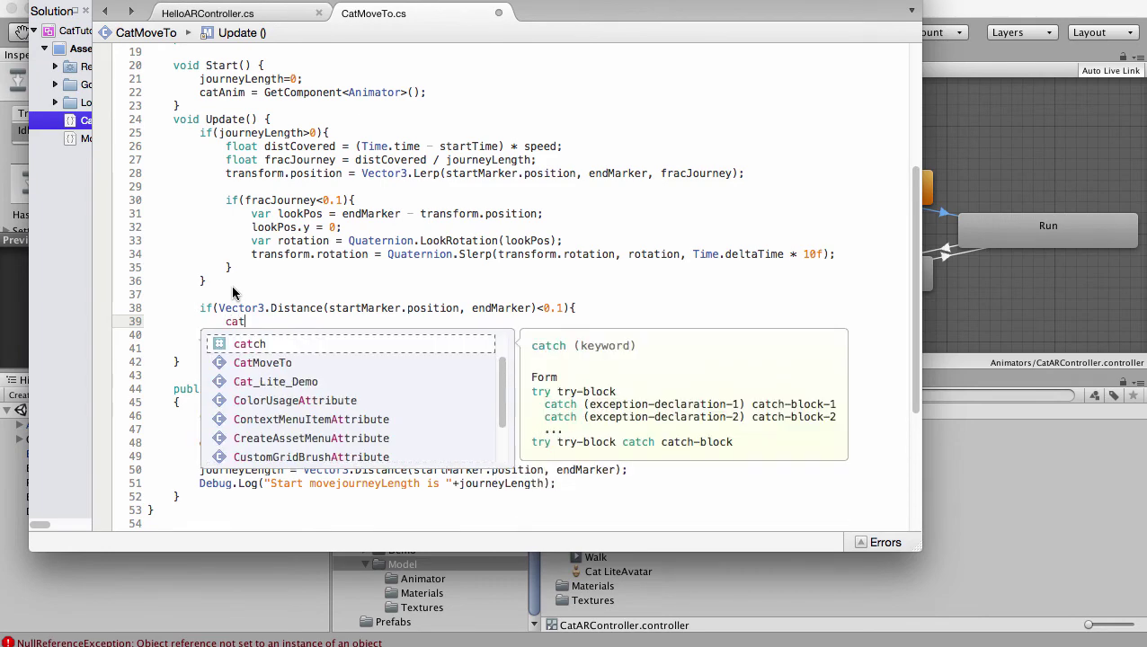
text(Anim)
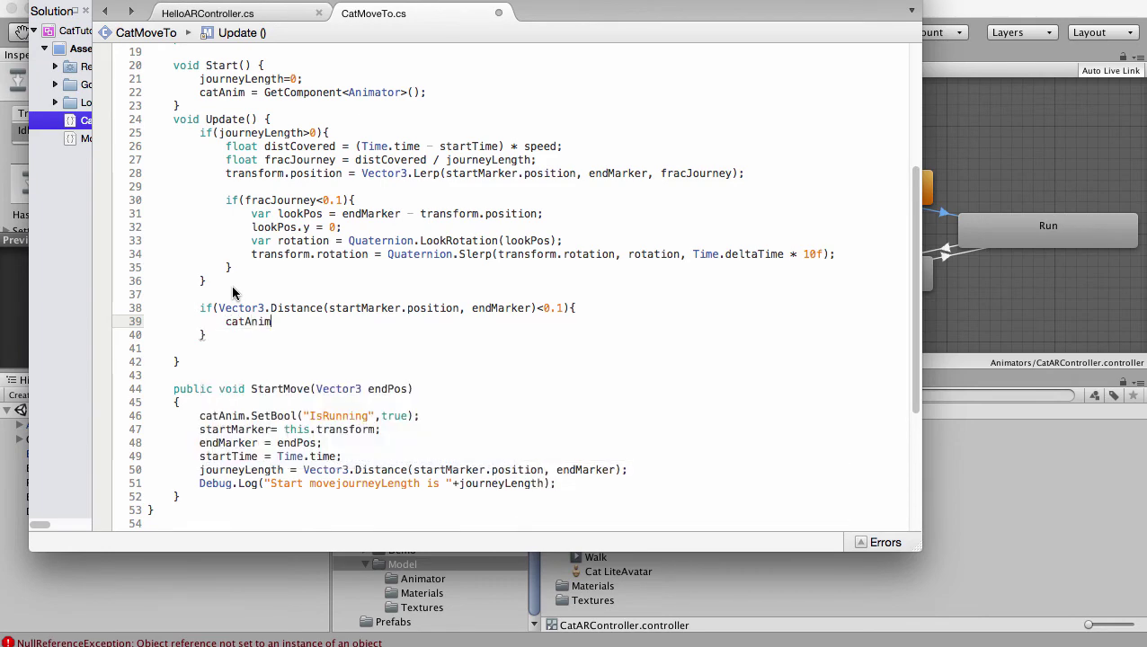
text(.Set)
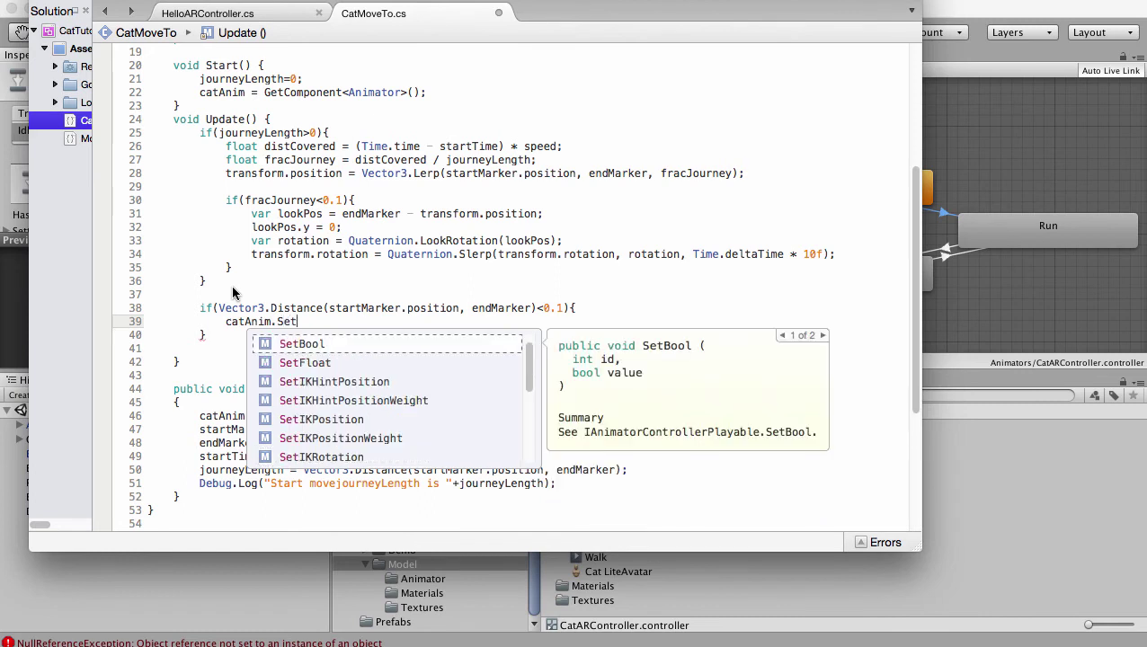
key(Return)
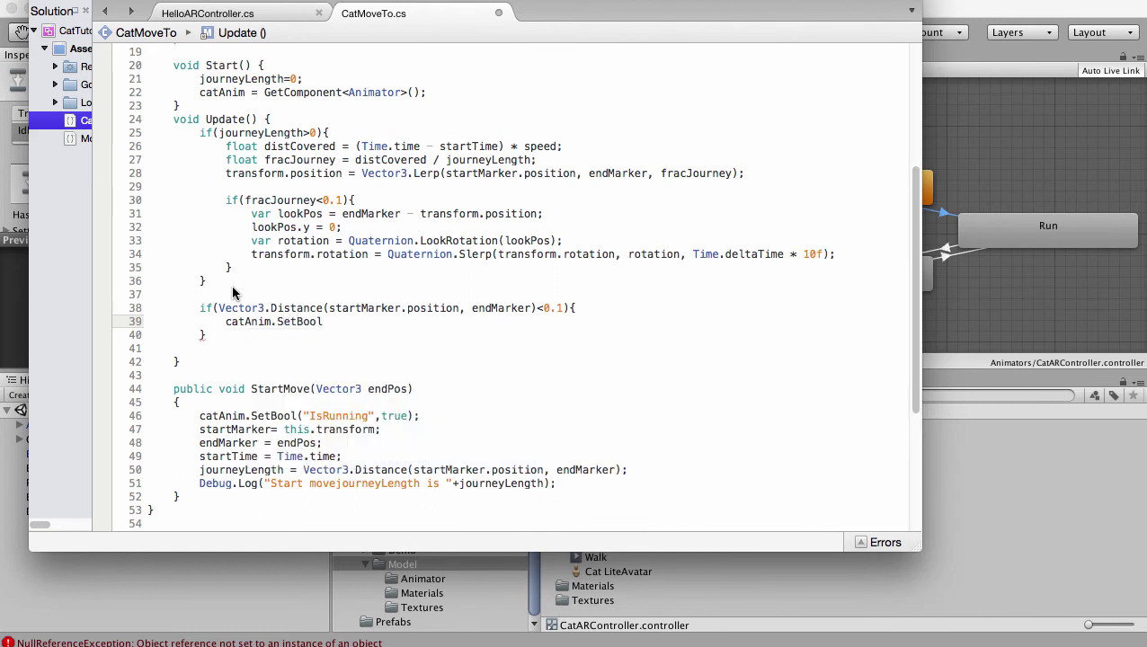
text(("Is)
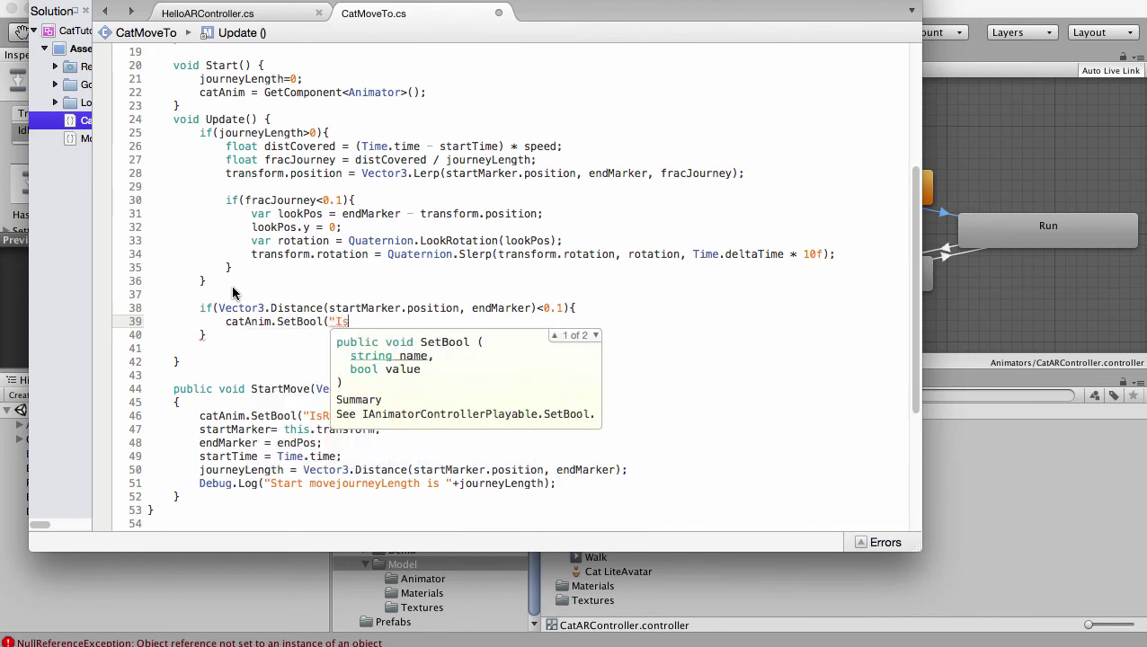
text(Running",false)
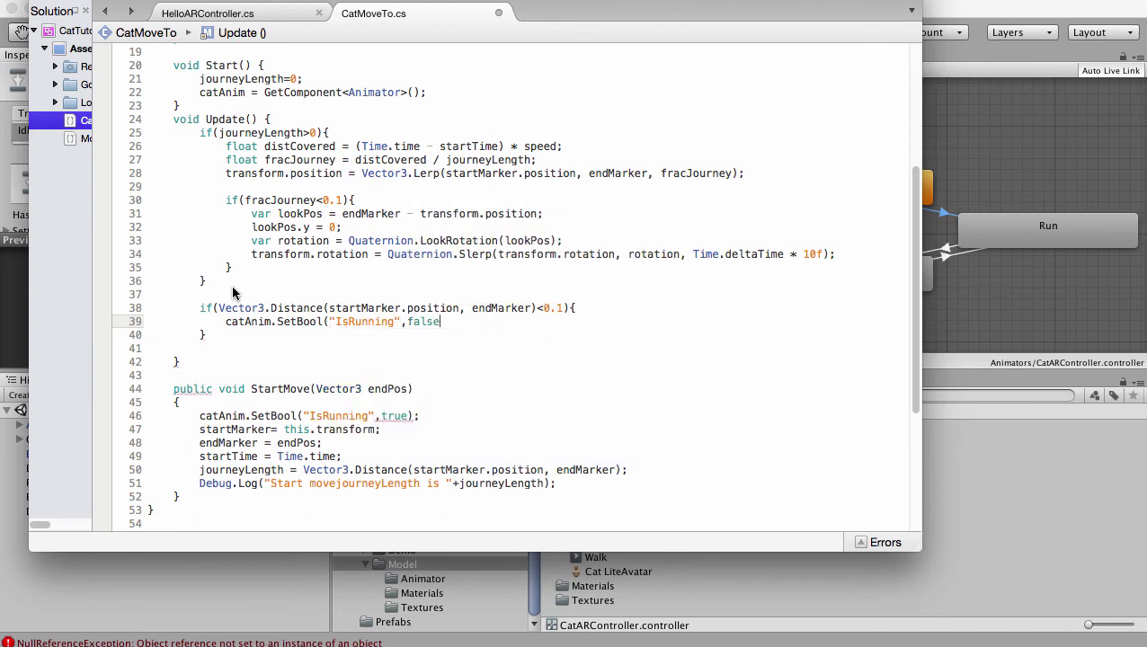
text();)
key(super+s)
scroll(508, 277, down, 2)
scroll(511, 270, up, 8)
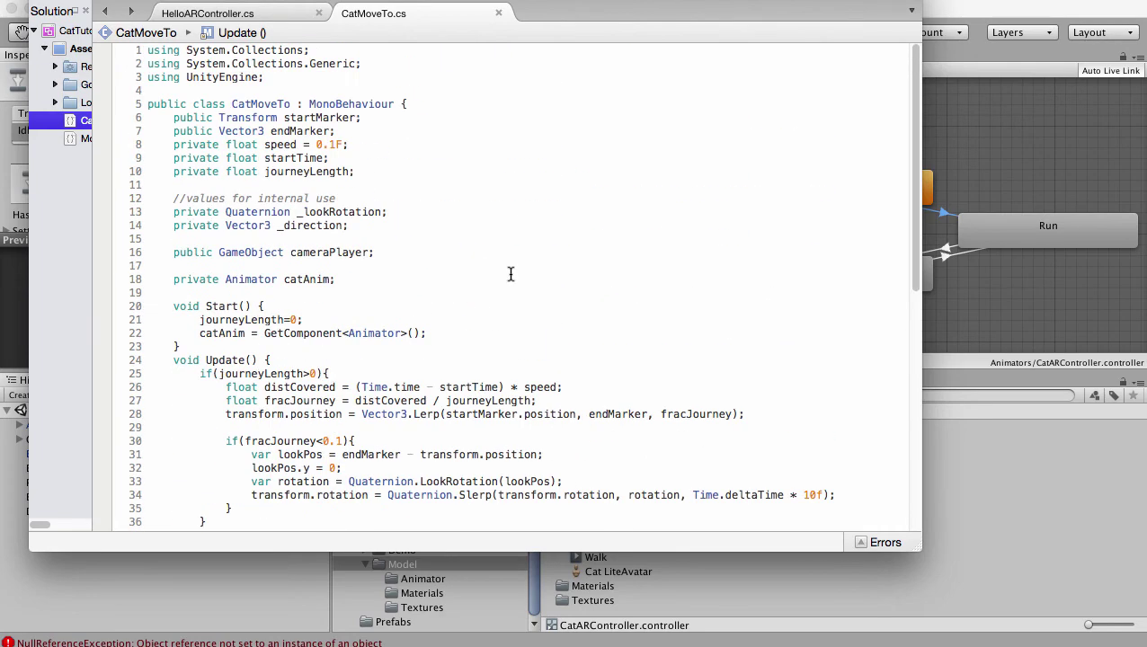
Step: Switch to Unity, show the Console and clear all of its messages
click(939, 11)
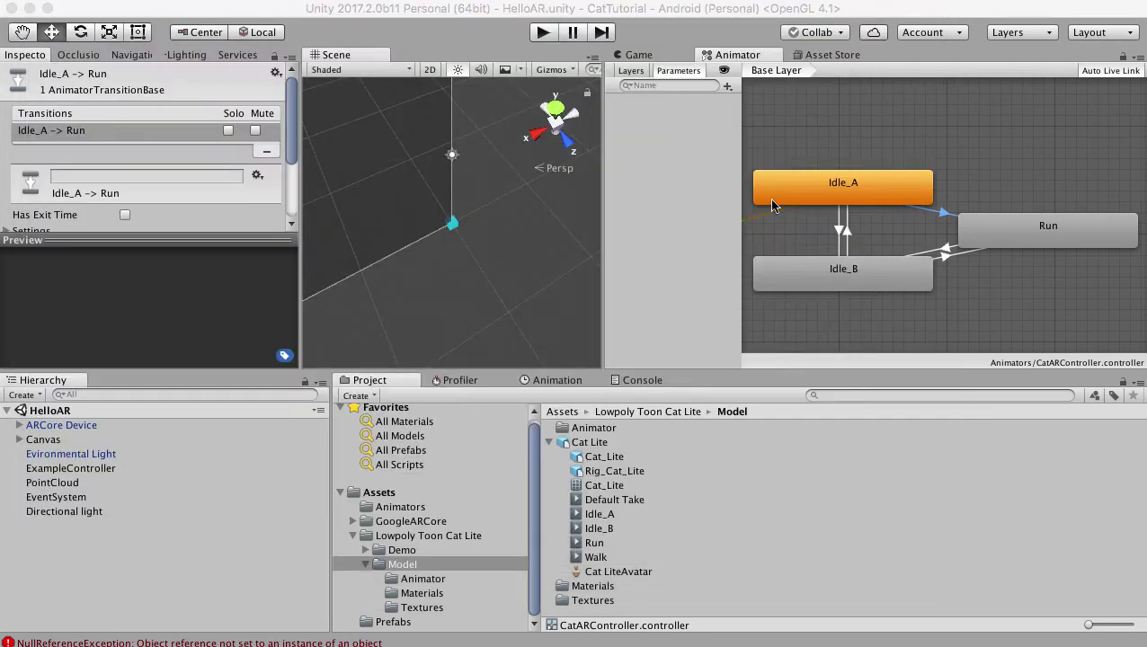
click(643, 380)
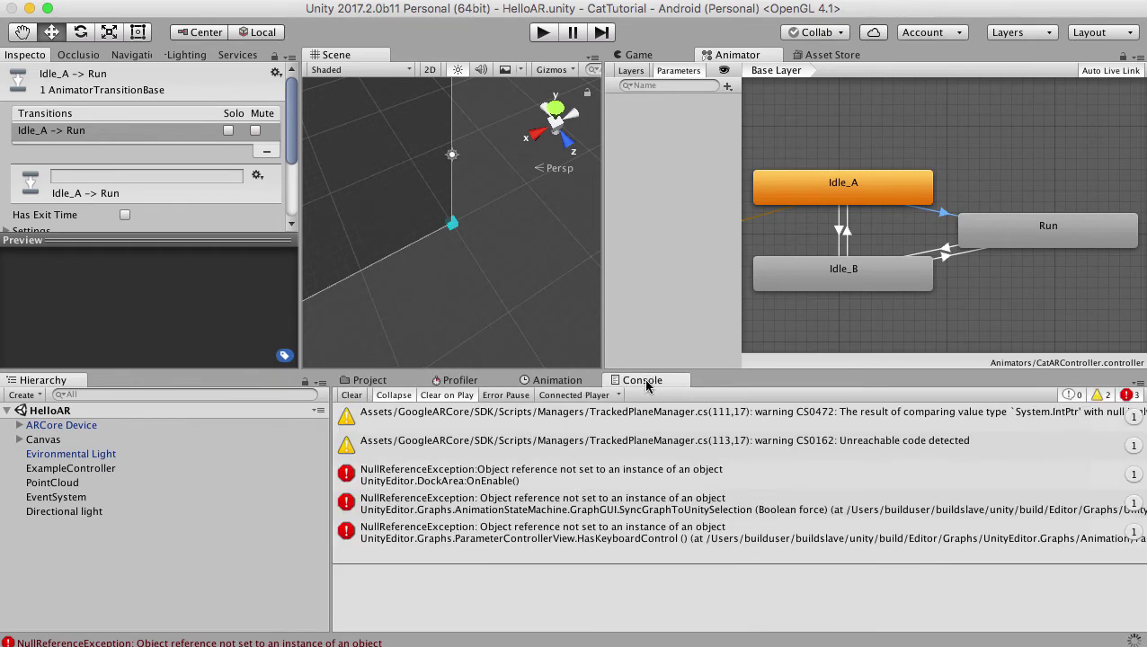
click(351, 395)
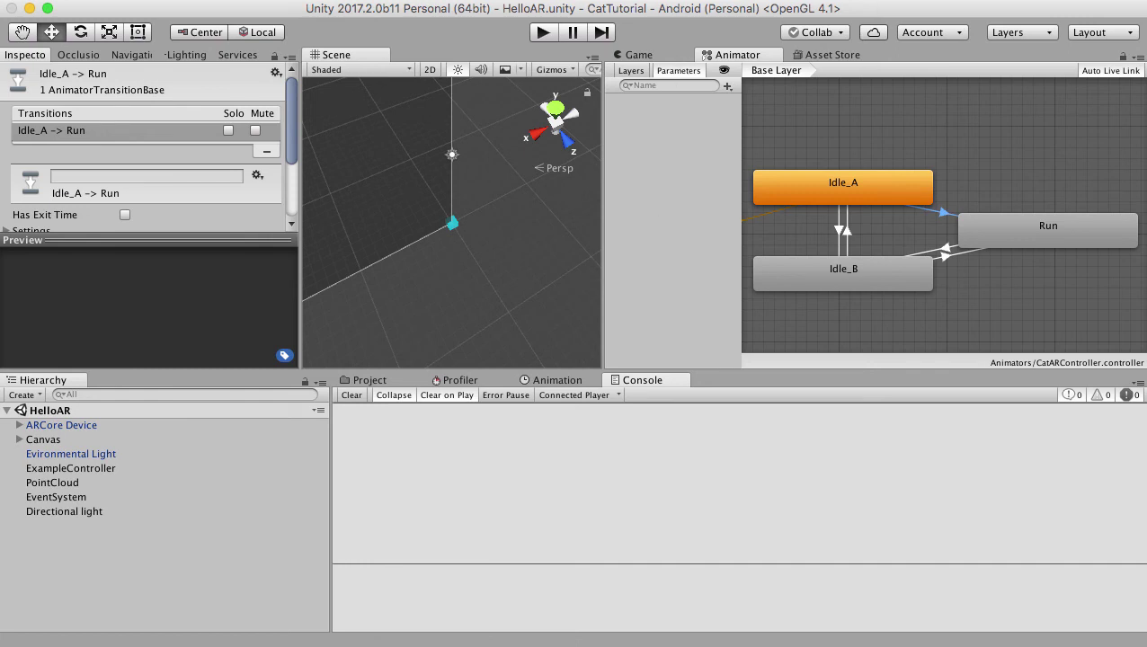
click(108, 0)
click(141, 39)
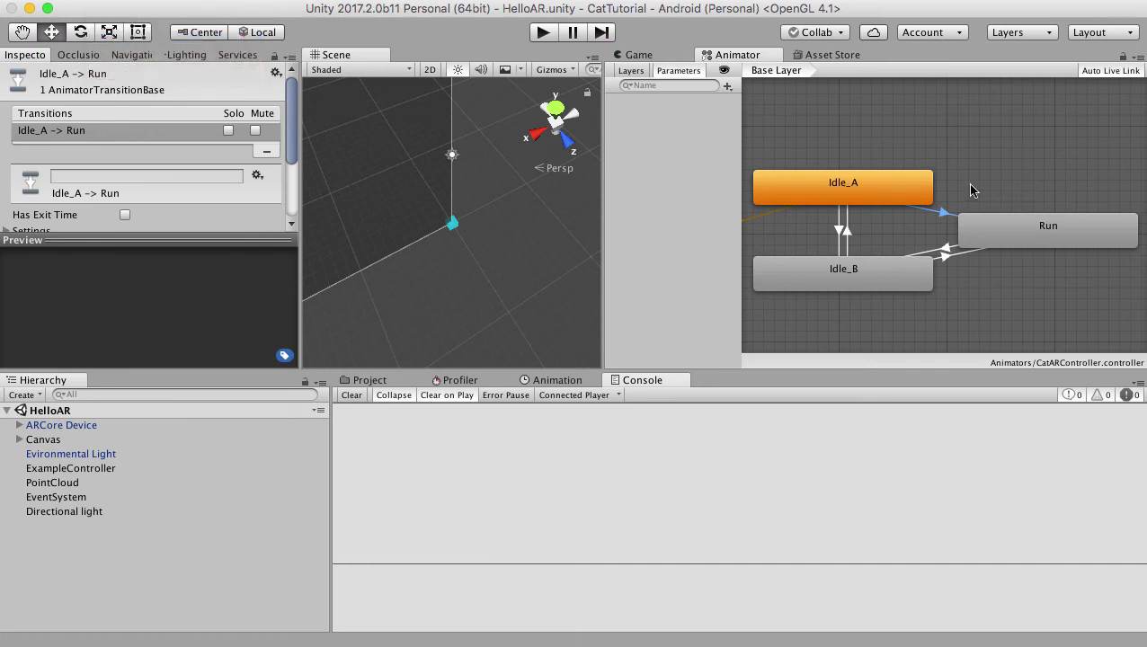